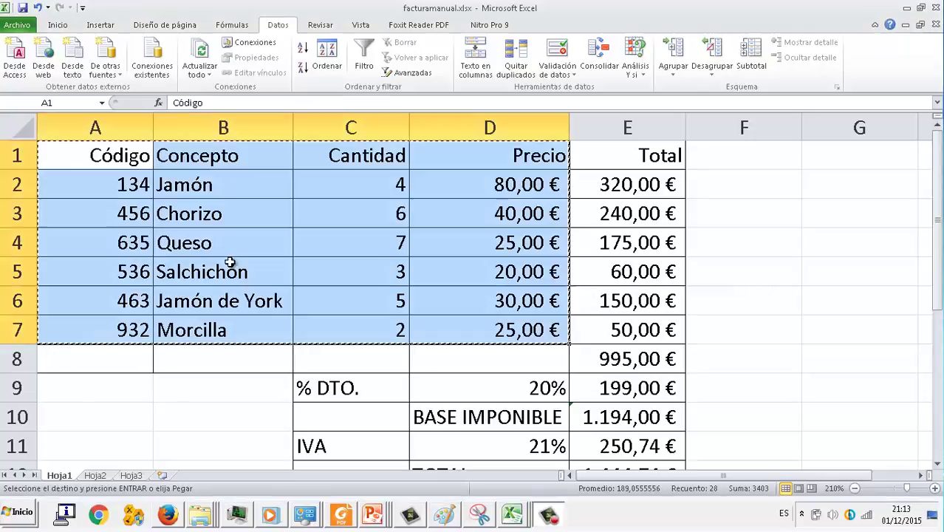
Review the line total, SUM, 20% discount and taxable base formulas in E7 through E10.
left_click(230, 264)
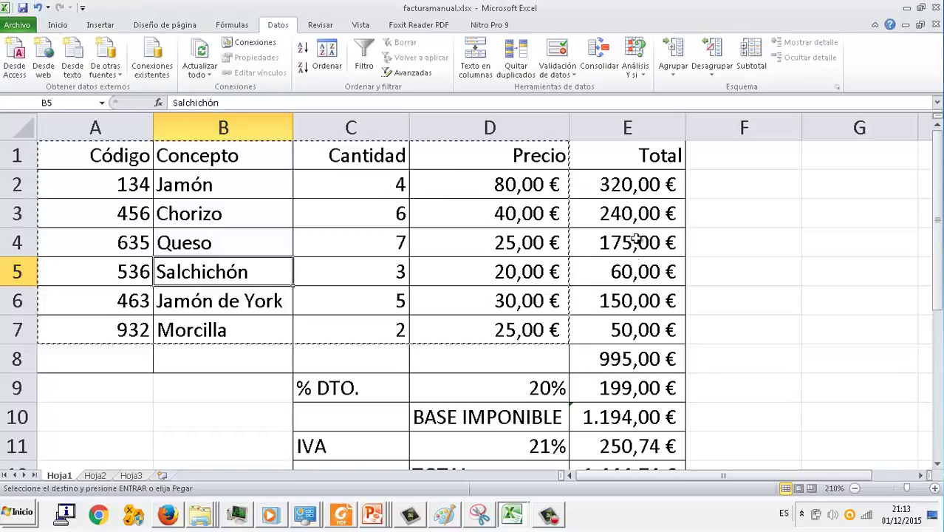
left_click(663, 333)
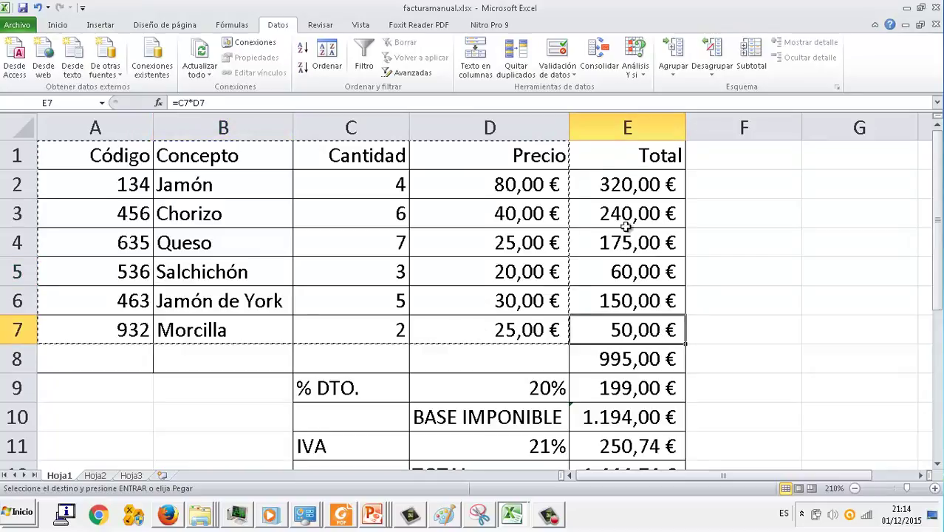
left_click(628, 362)
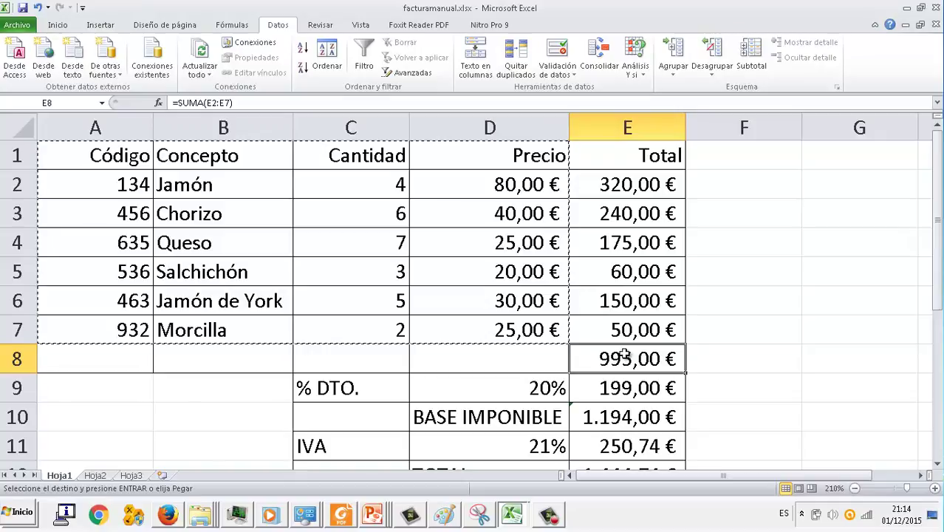
left_click(610, 391)
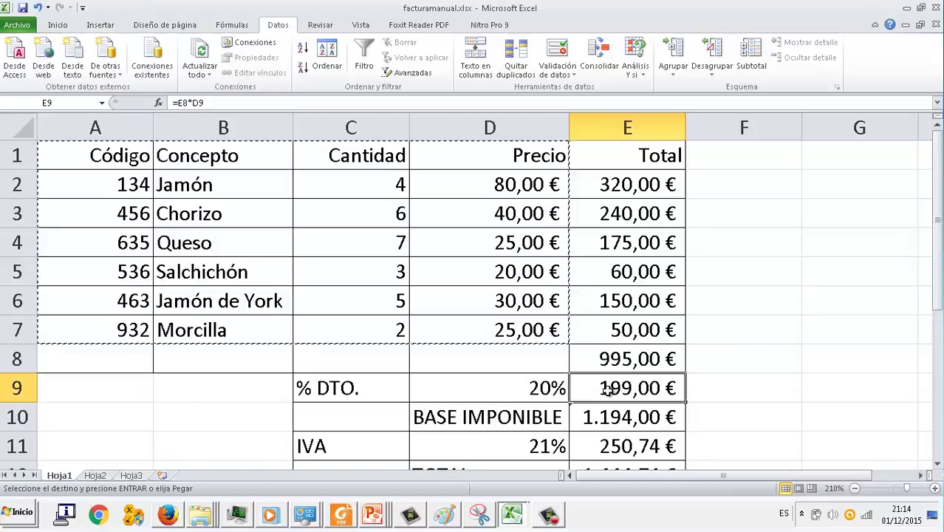
left_click(484, 381)
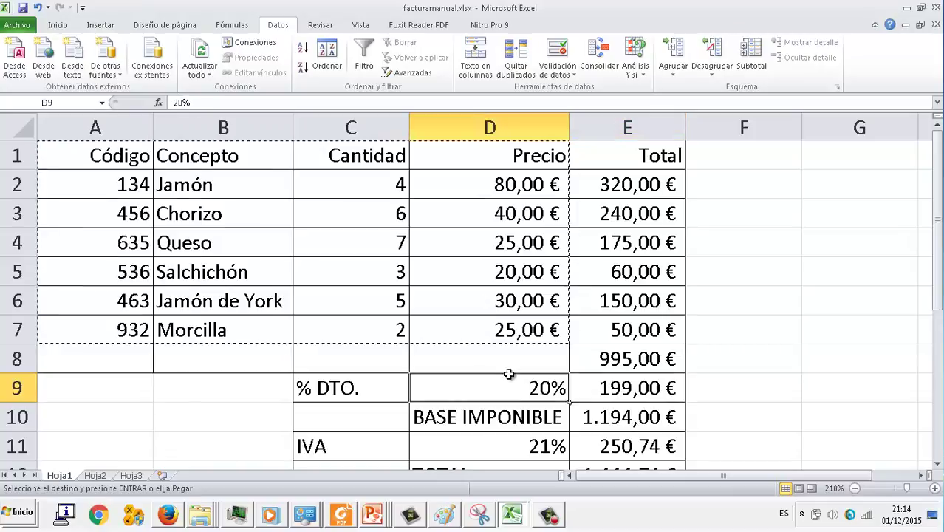
left_click(588, 367)
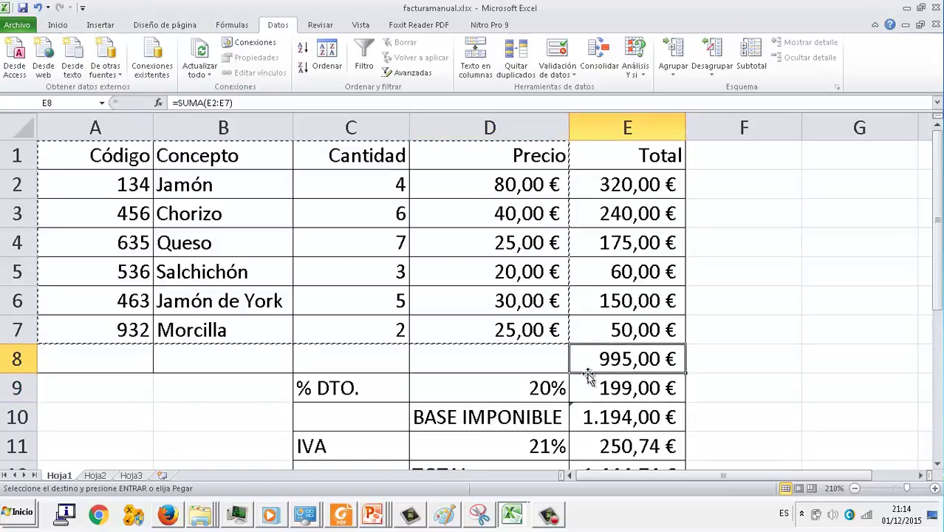
left_click(512, 391)
left_click(603, 364)
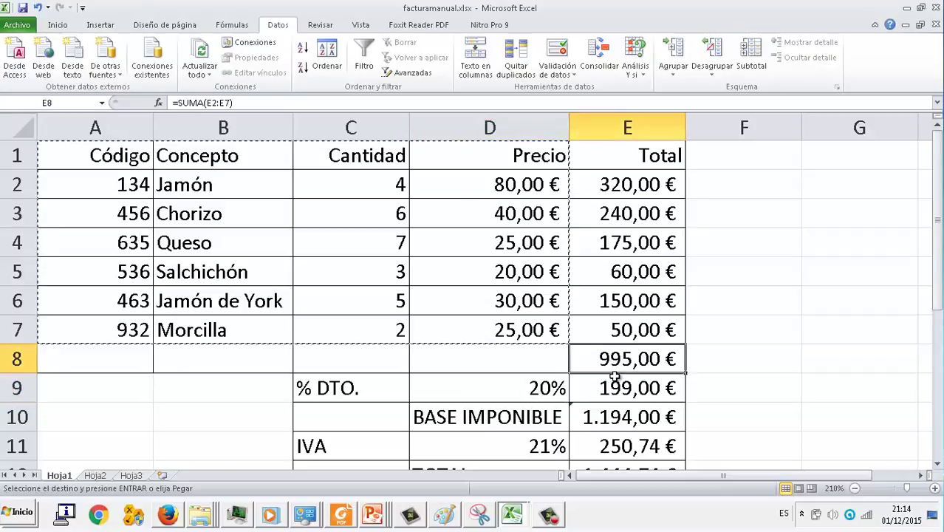
left_click(617, 386)
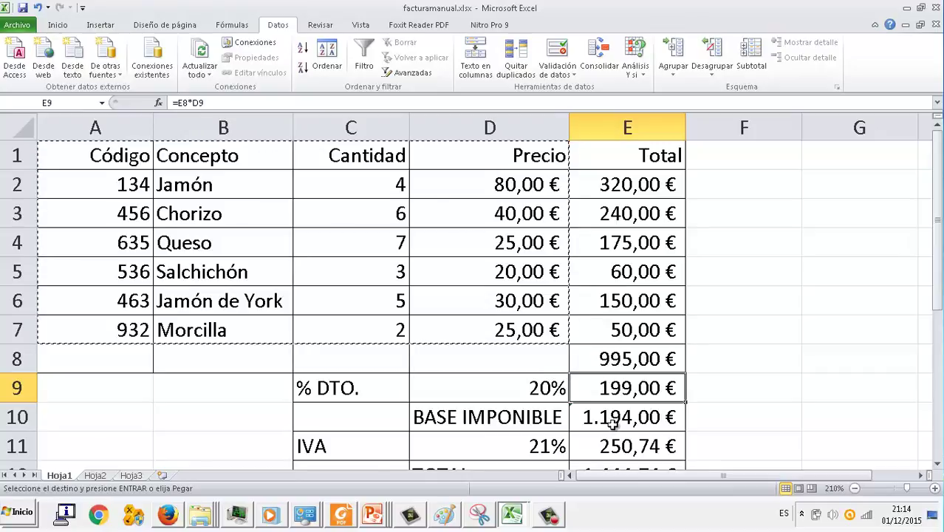
left_click(612, 421)
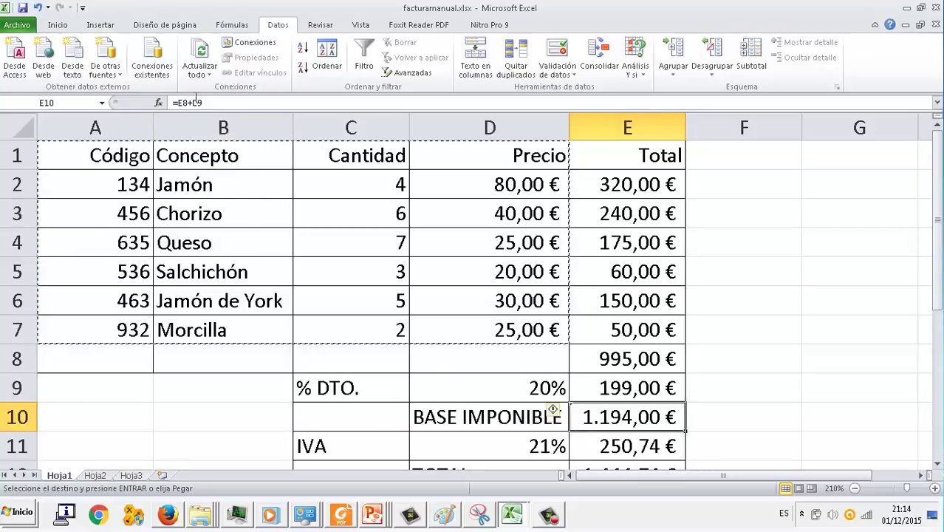
Change the E10 formula to =E8-E9 so the taxable base becomes 796,00 €.
key("F2")
key("Delete")
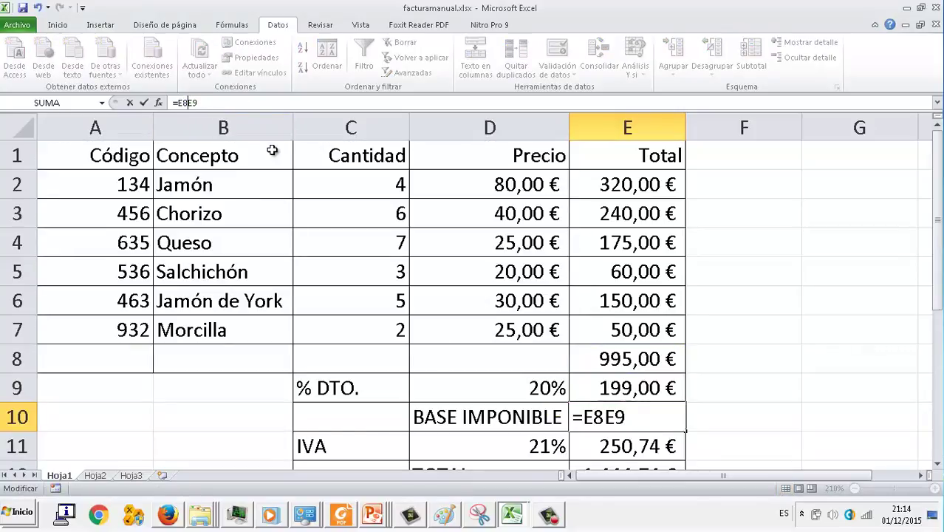
type("-")
key("Return")
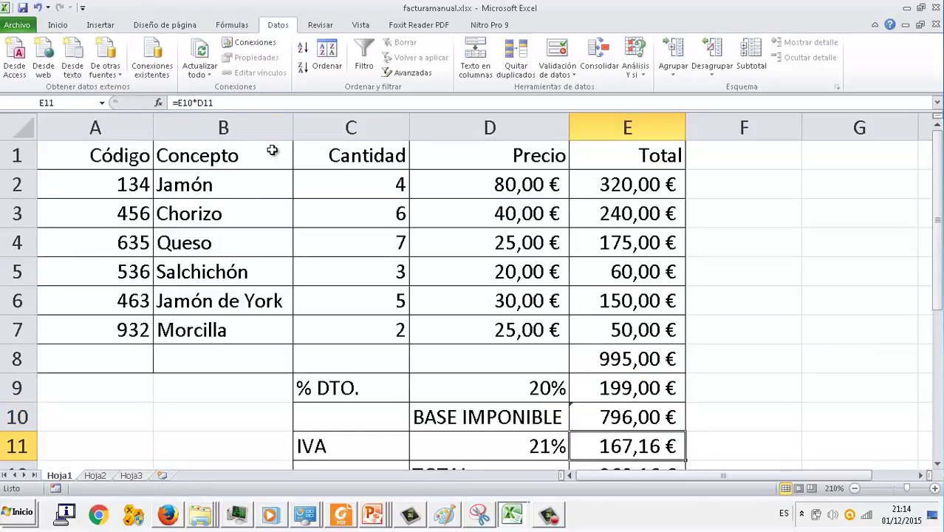
Check that the 21% IVA and TOTAL formulas now give 167,16 € and 963,16 €.
scroll(271, 150, "down", 1)
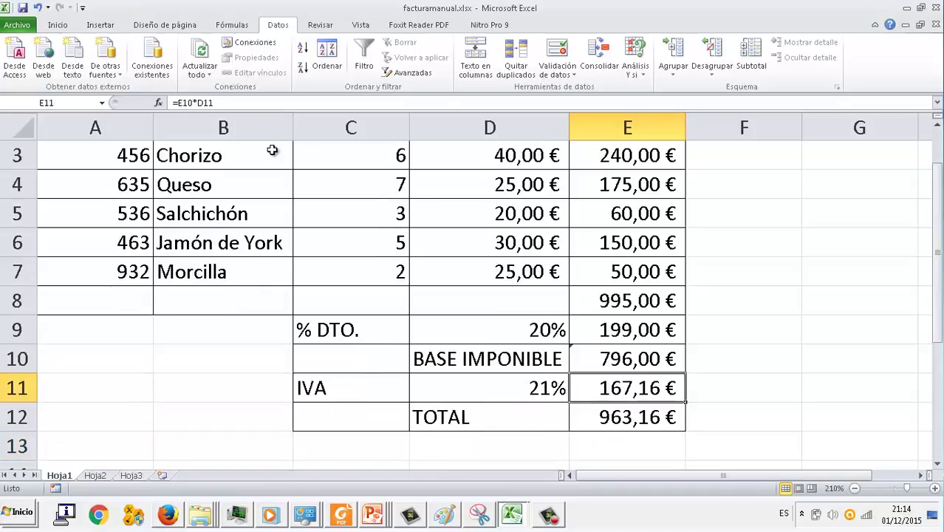
left_click(523, 389)
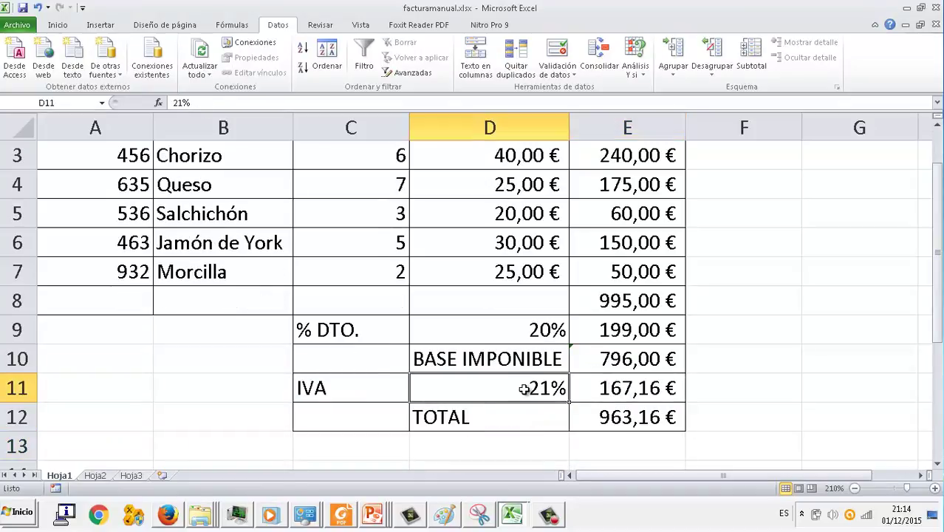
left_click(607, 362)
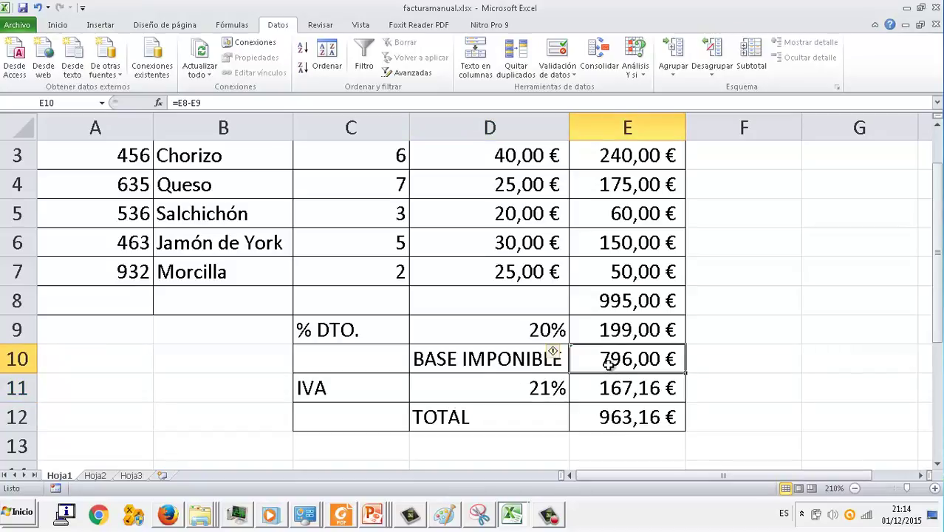
left_click(613, 396)
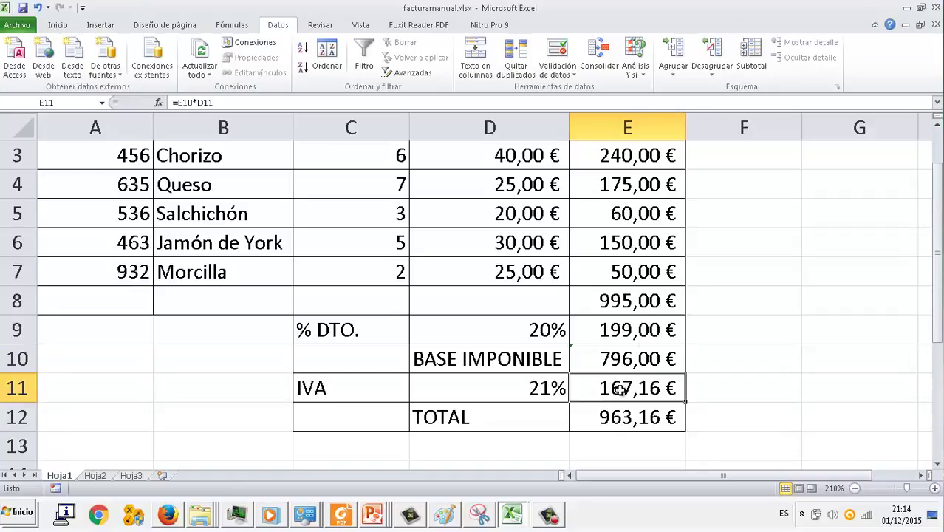
left_click(622, 422)
Copy Hoja1's A1:D7 product table to A1 on Hoja2 and zoom in on it.
scroll(607, 428, "up", 2)
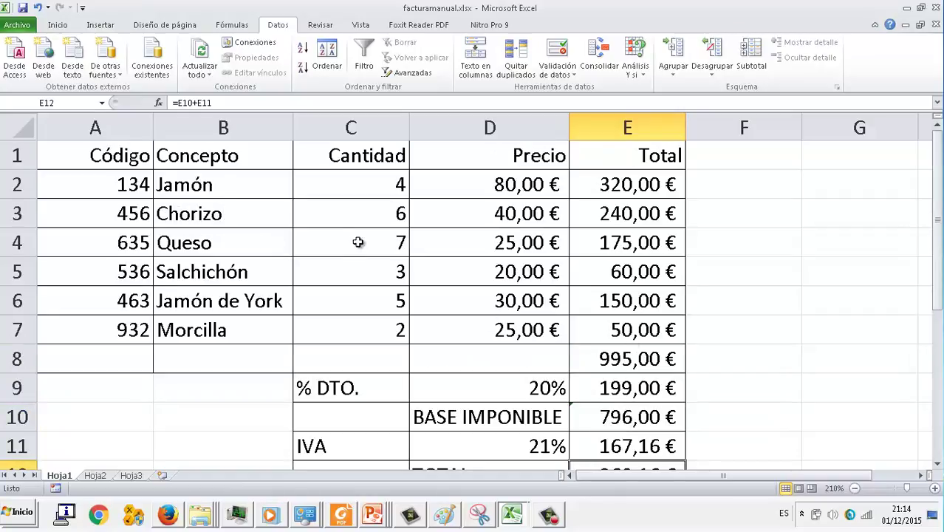
left_click_drag(134, 160, 458, 328)
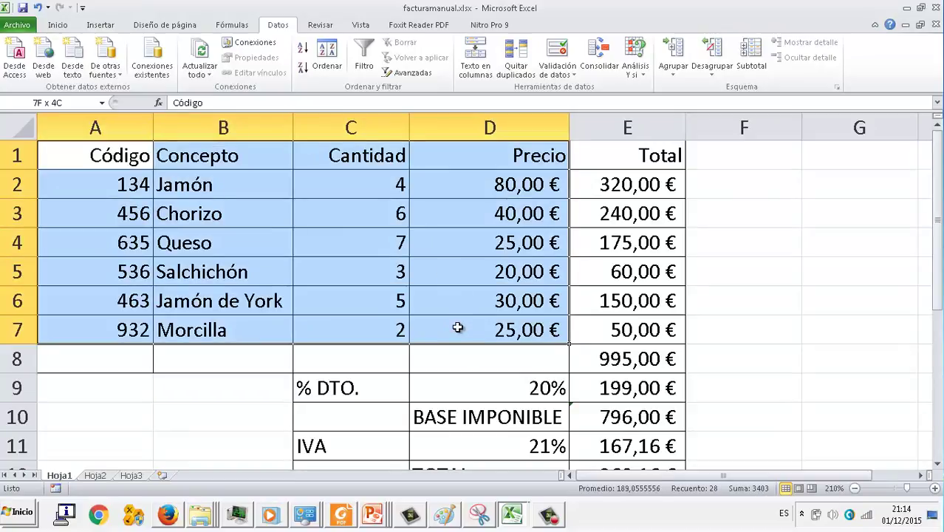
key("ctrl+c")
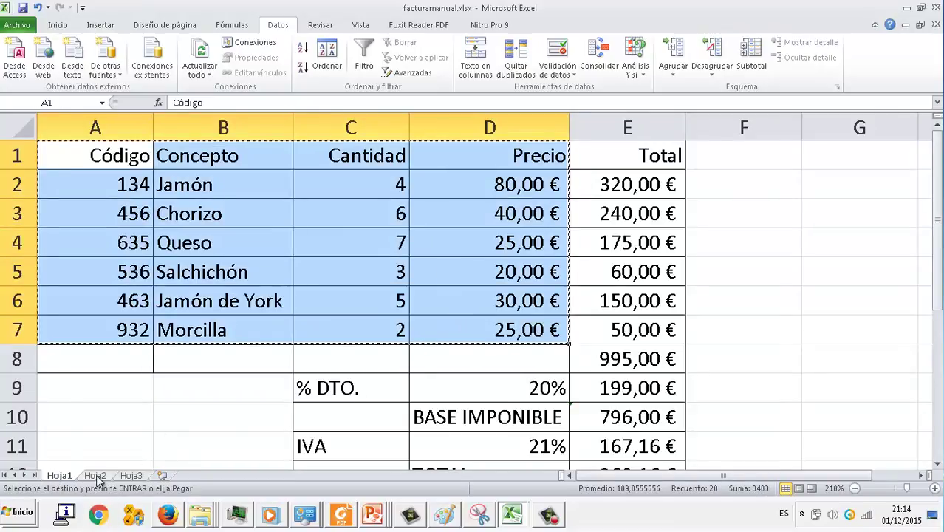
left_click(94, 475)
key("ctrl+v")
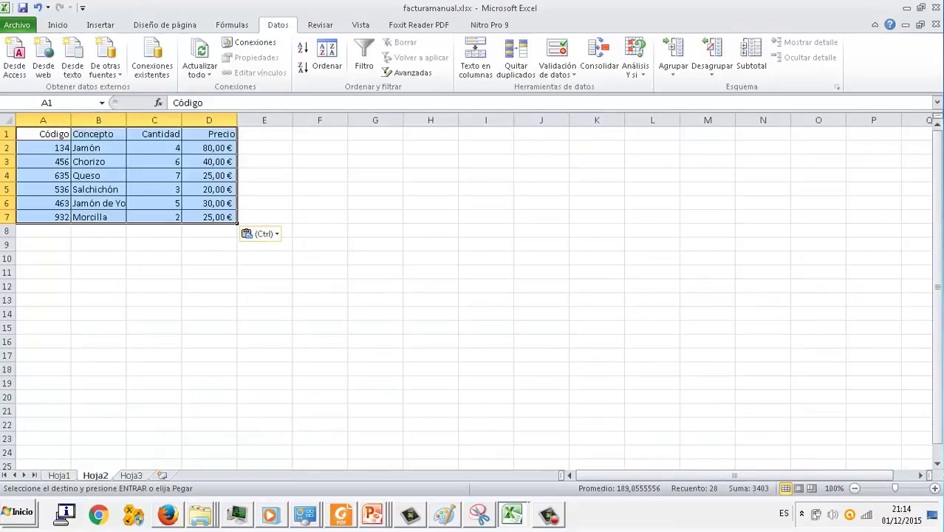
left_click(935, 488)
left_click(935, 488)
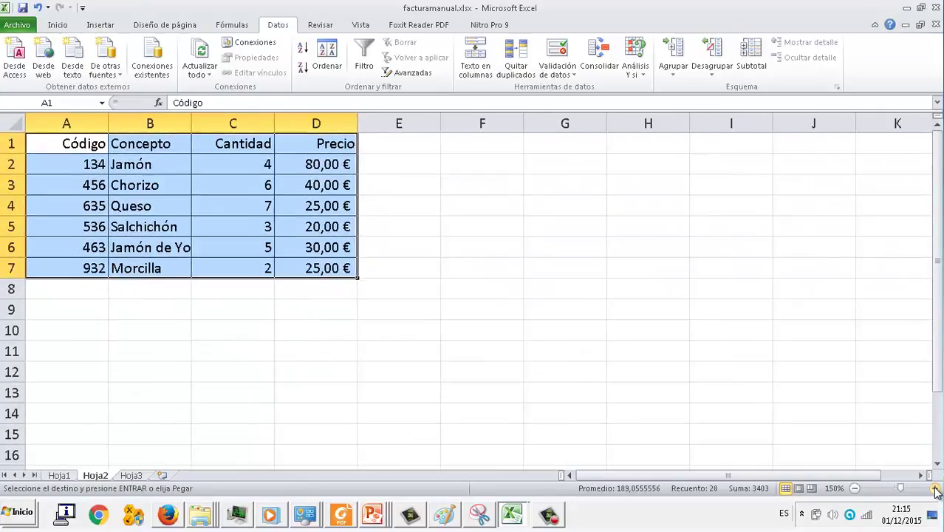
left_click(935, 488)
left_click(508, 154)
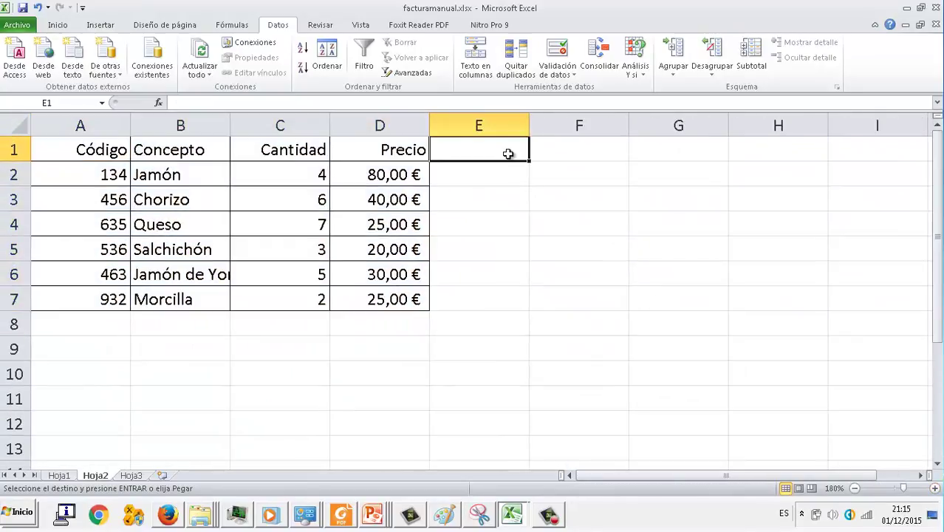
Head column E 'TOTAL' and fill E2:E7 with the =C2*D2 quantity-times-price formula.
type("=")
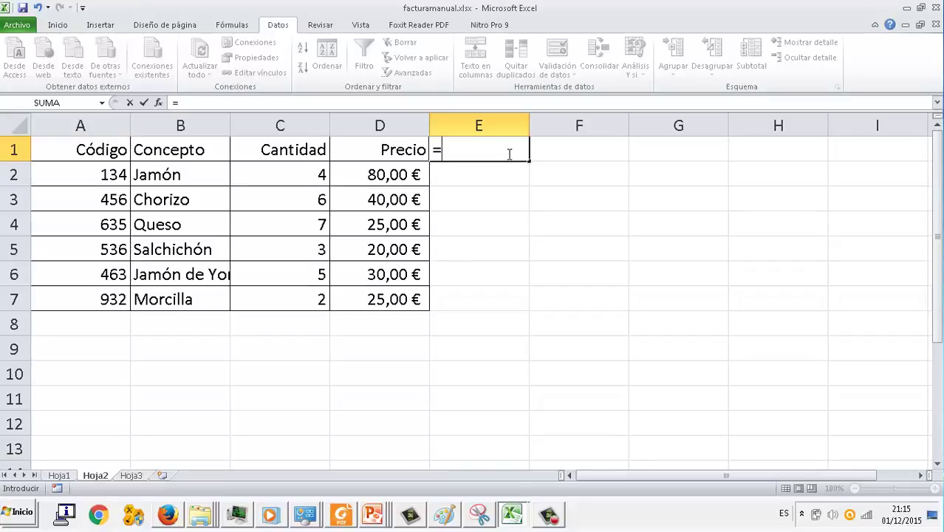
type("OTAL")
key("Return")
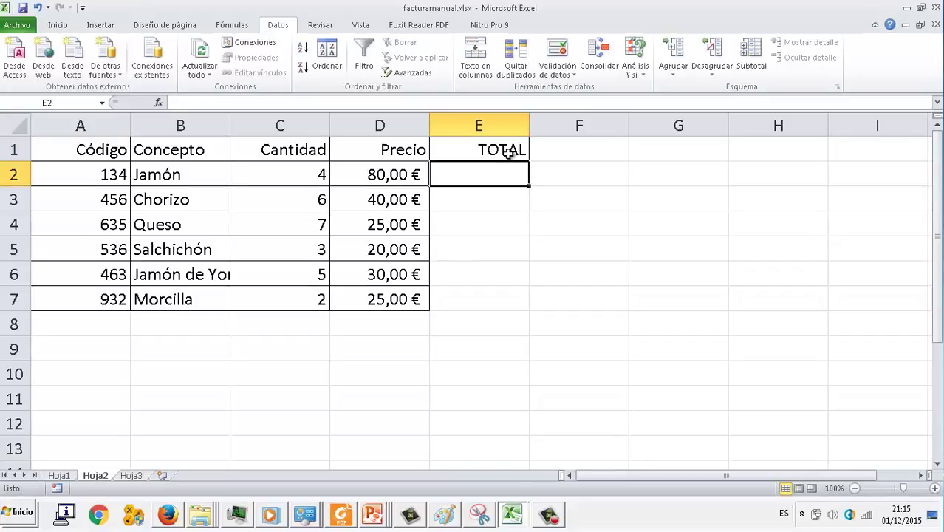
type("=")
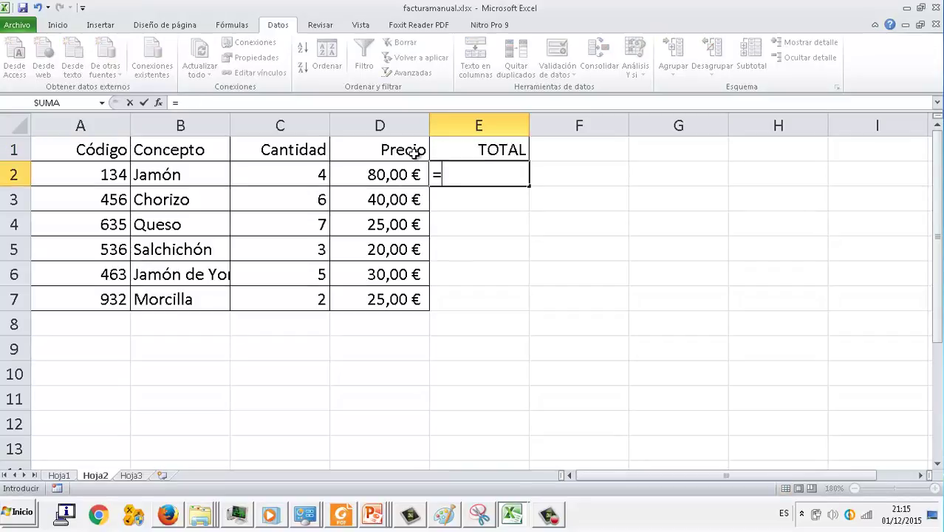
left_click(264, 178)
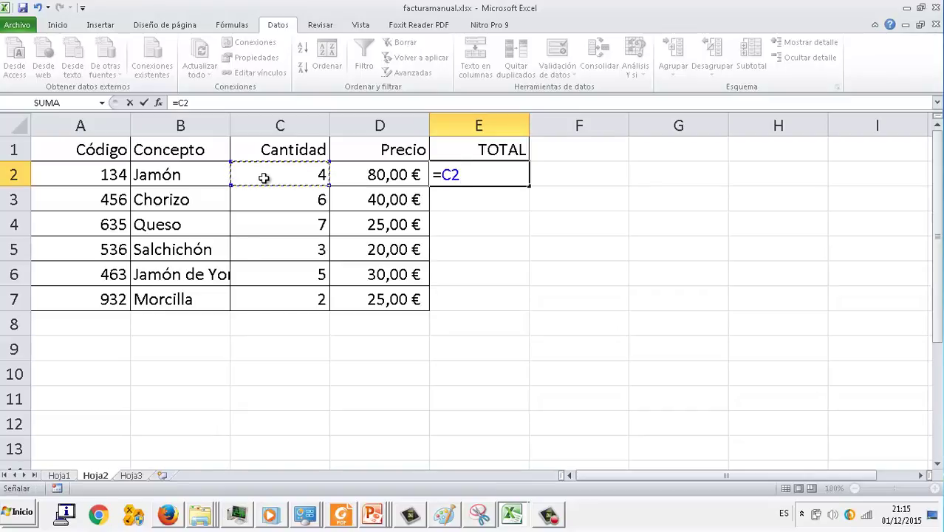
type("*")
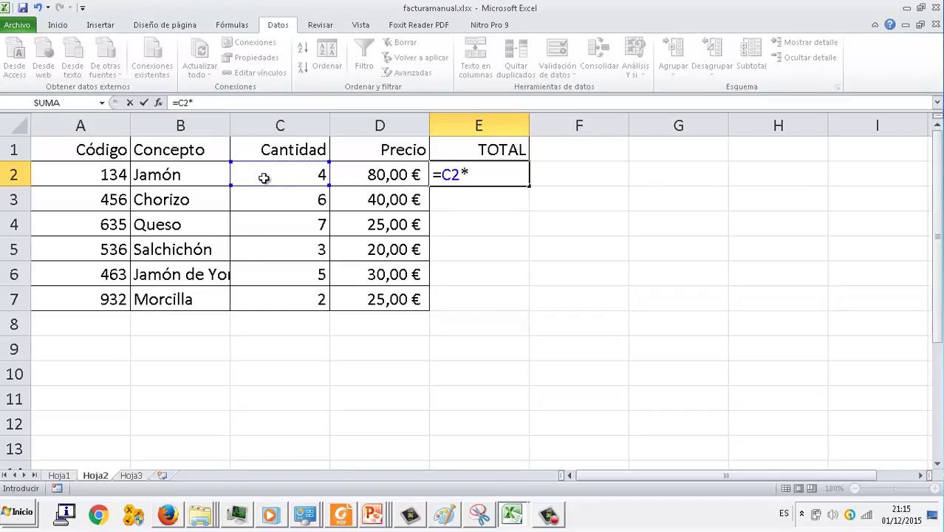
left_click(418, 174)
key("Return")
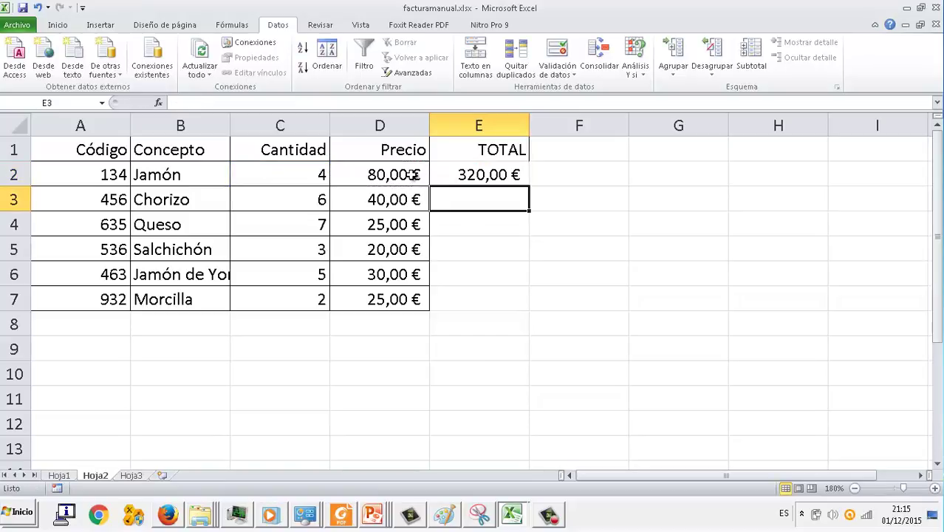
key("Up")
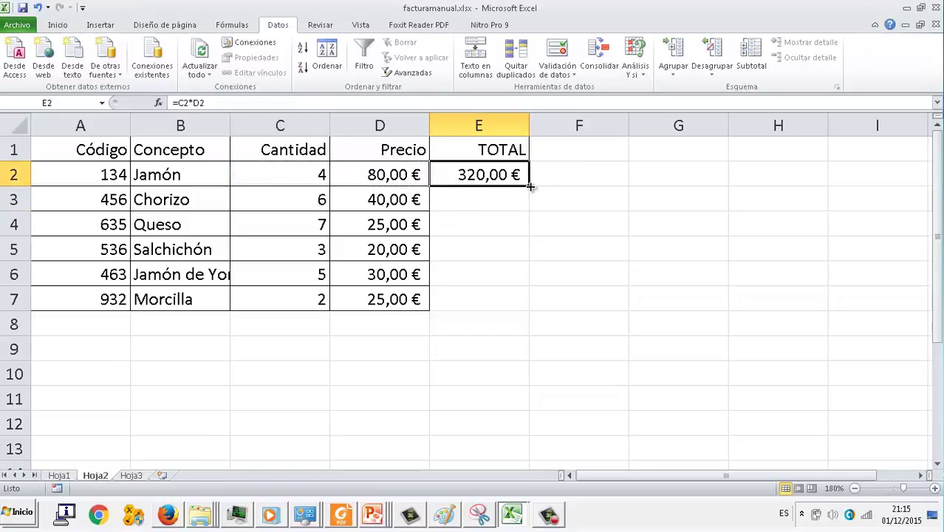
left_click_drag(530, 187, 521, 306)
left_click(489, 326)
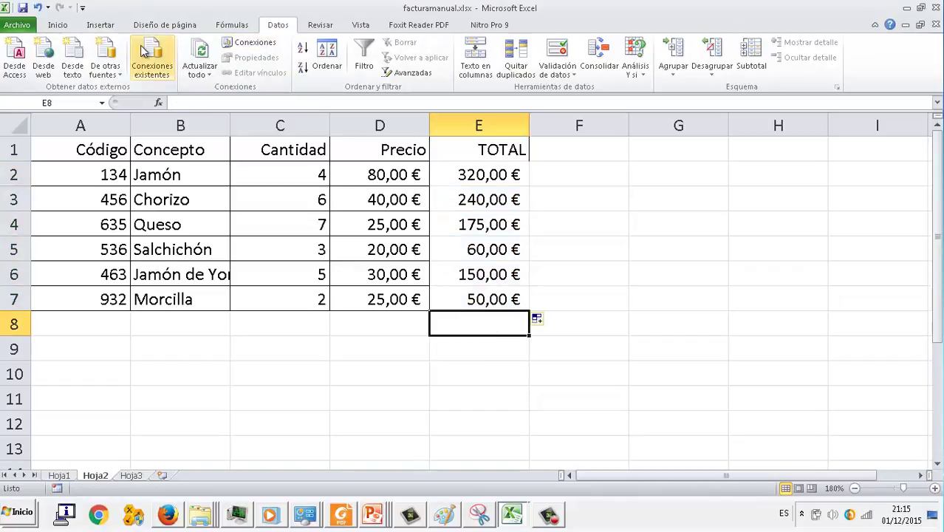
AutoSum the line totals in E8 and label the row 'TOTAL' in D8.
left_click(56, 25)
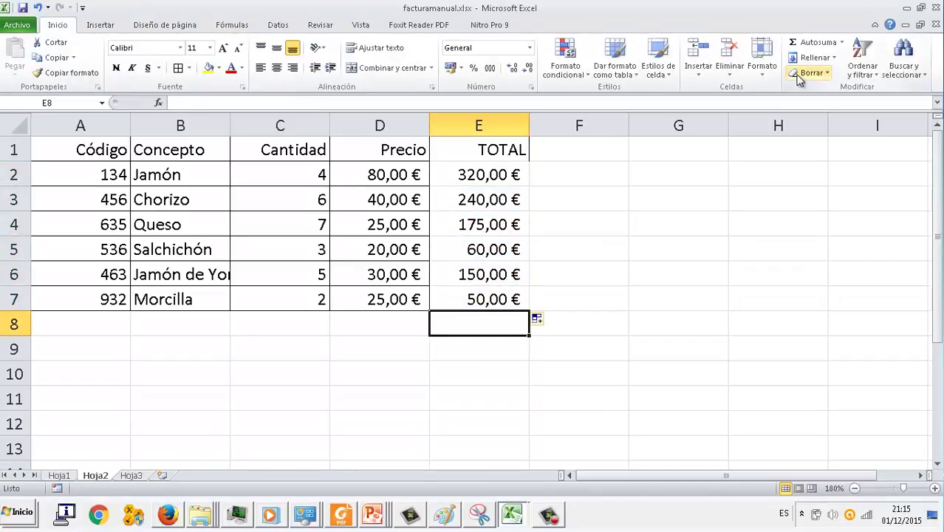
left_click(800, 43)
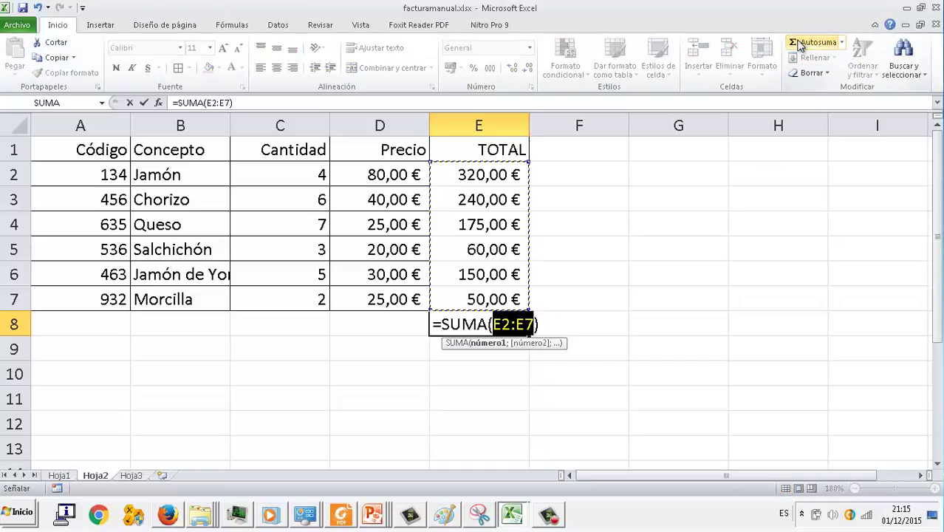
key("Return")
key("Up")
key("Left")
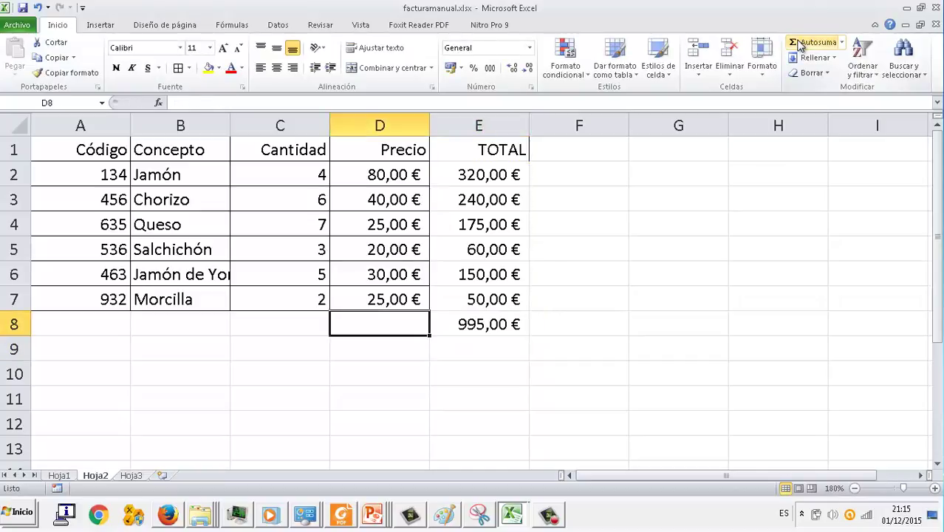
type("TOTAL")
key("Return")
Add a '% DTO' label in C9 with a 20% discount rate in D9.
key("Left")
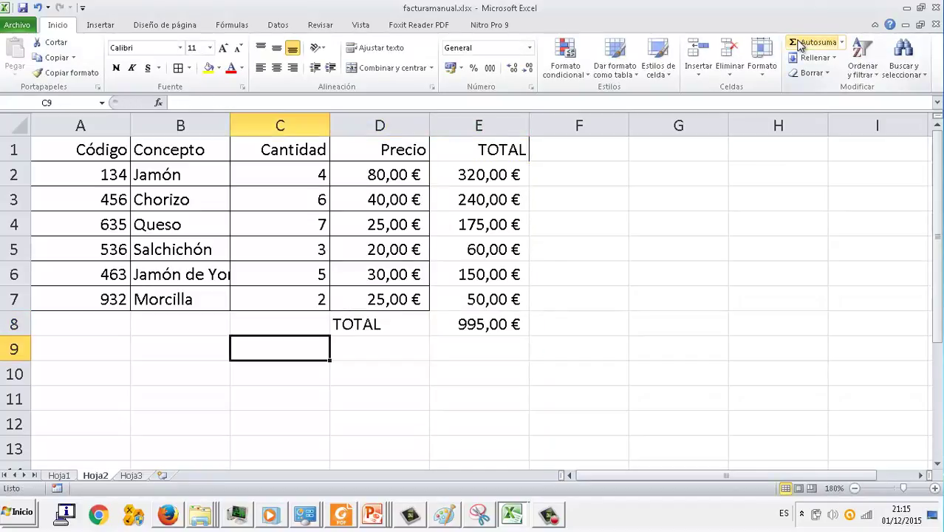
type("% DTO")
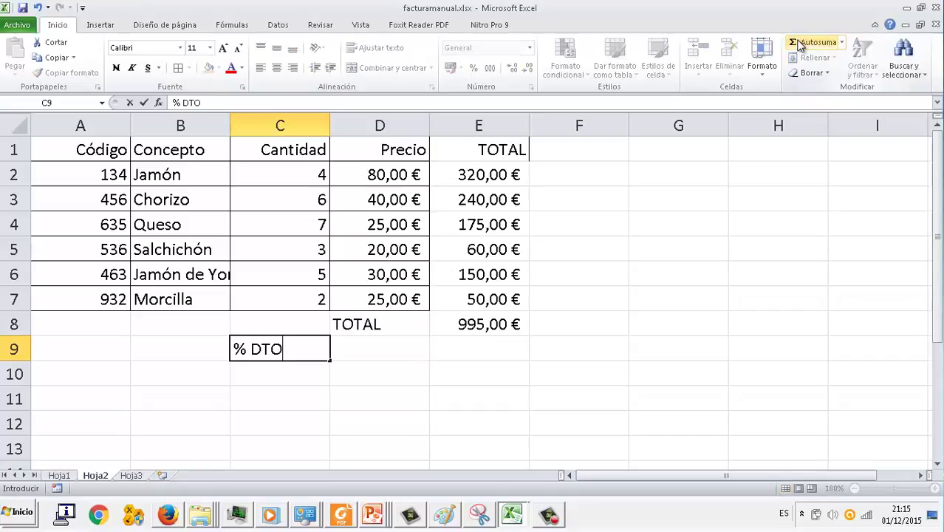
key("Right")
type("0,")
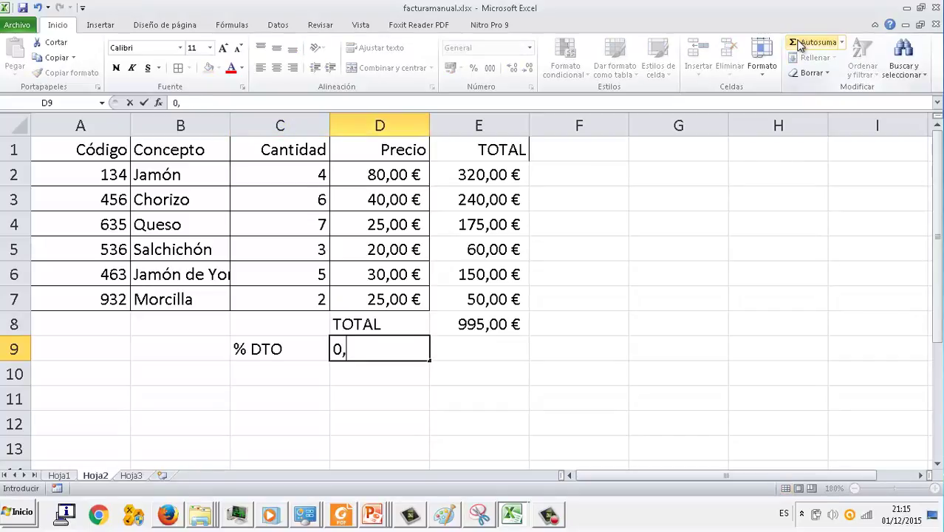
type("2")
key("Right")
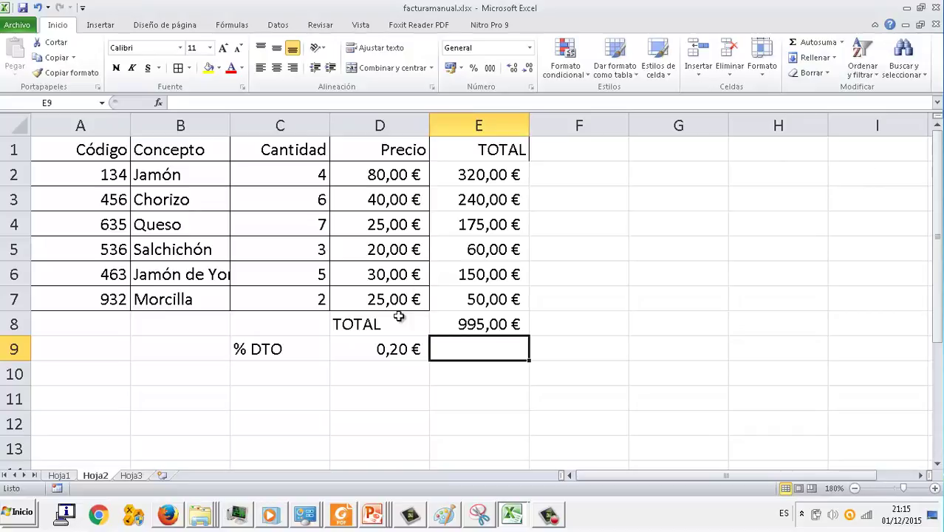
left_click(399, 352)
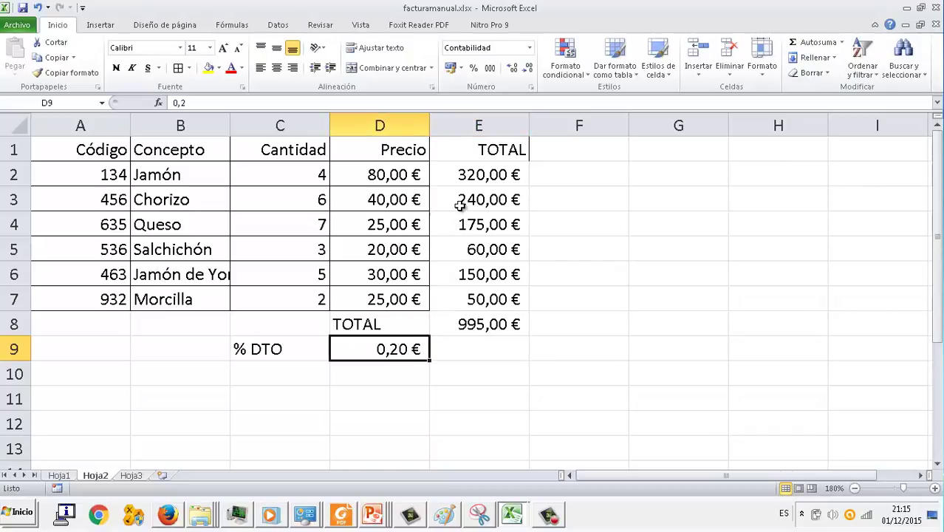
left_click(473, 67)
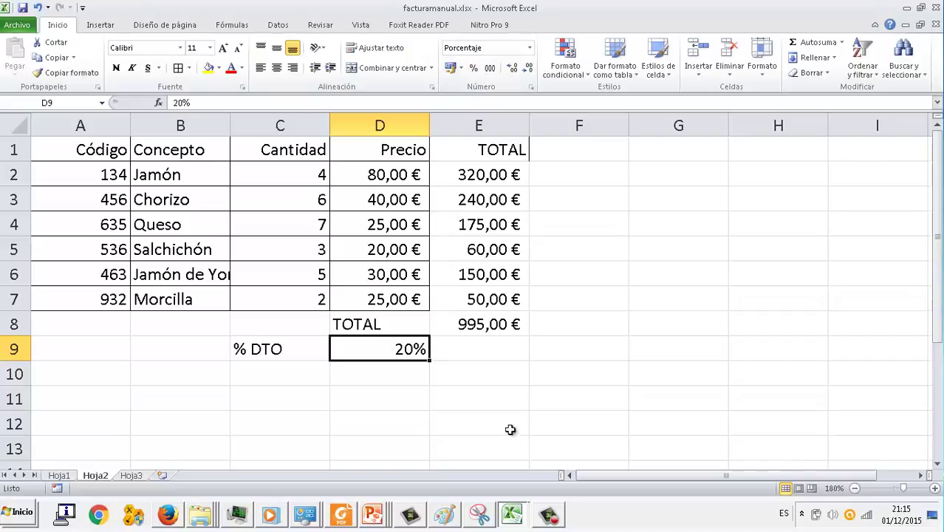
Enter =D9*E8 in E9 to compute the 199,00 € discount.
left_click(490, 342)
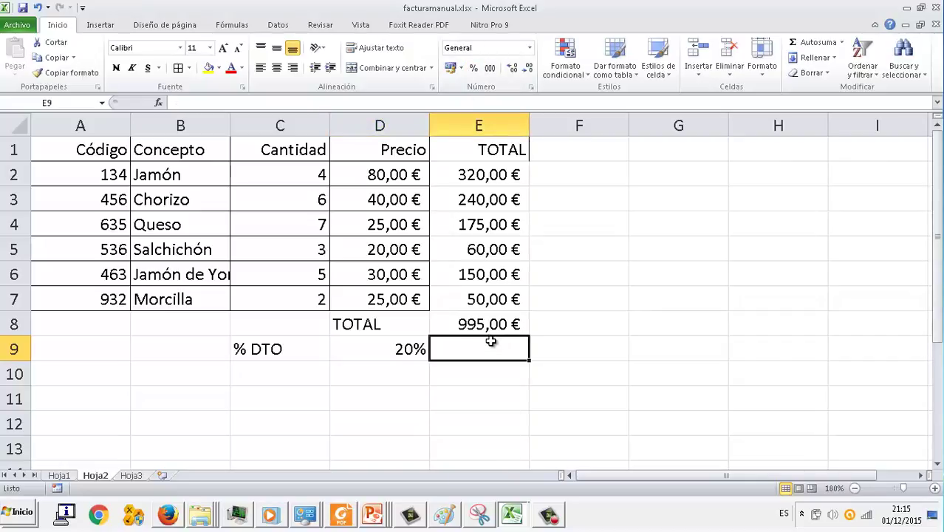
type("=")
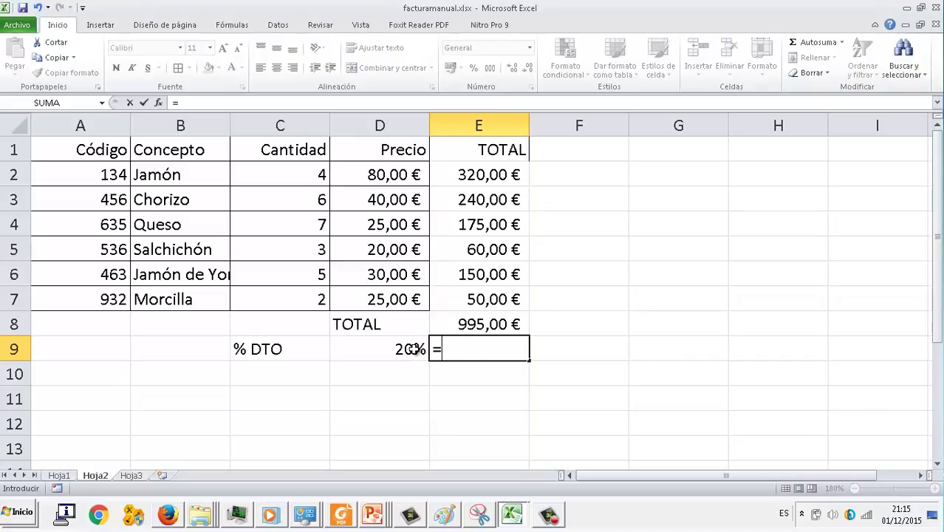
left_click(415, 349)
type("*")
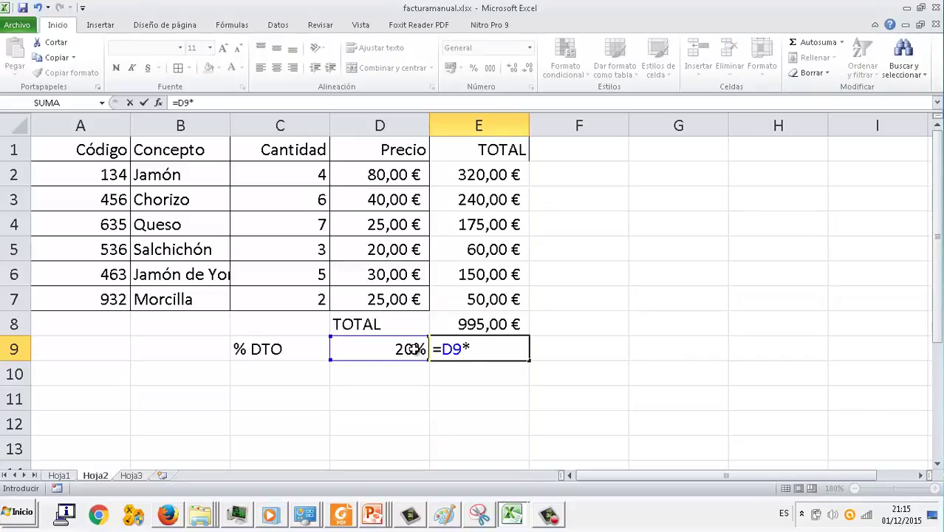
left_click(480, 327)
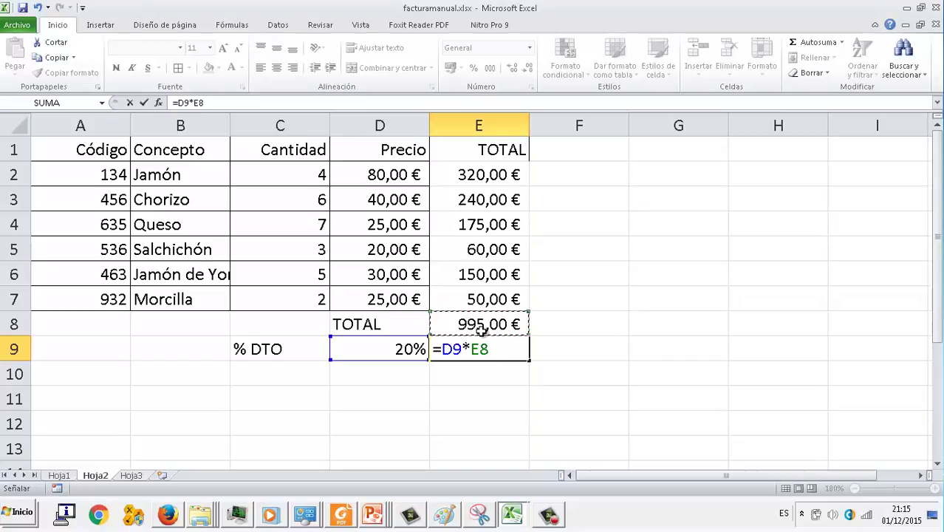
key("Return")
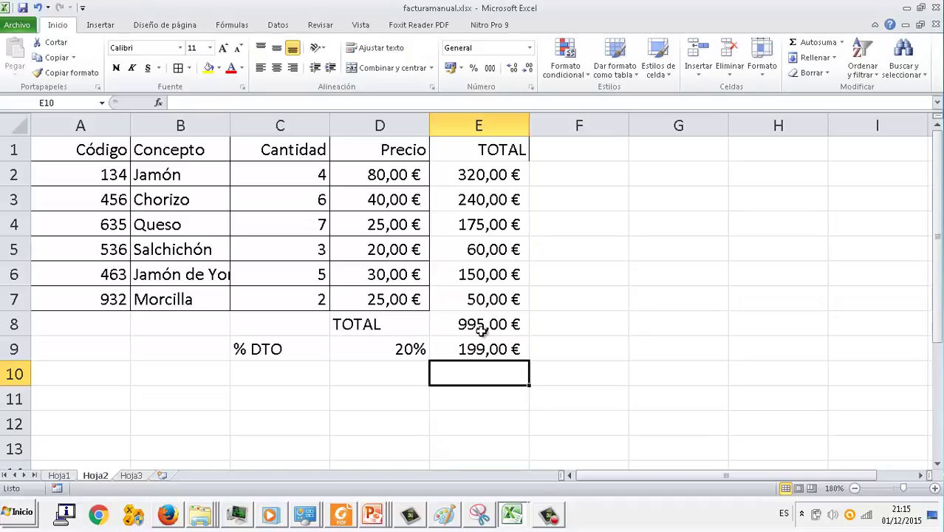
Label D10 'BASE IMPONIBLE' and widen column D to fit it.
left_click(346, 371)
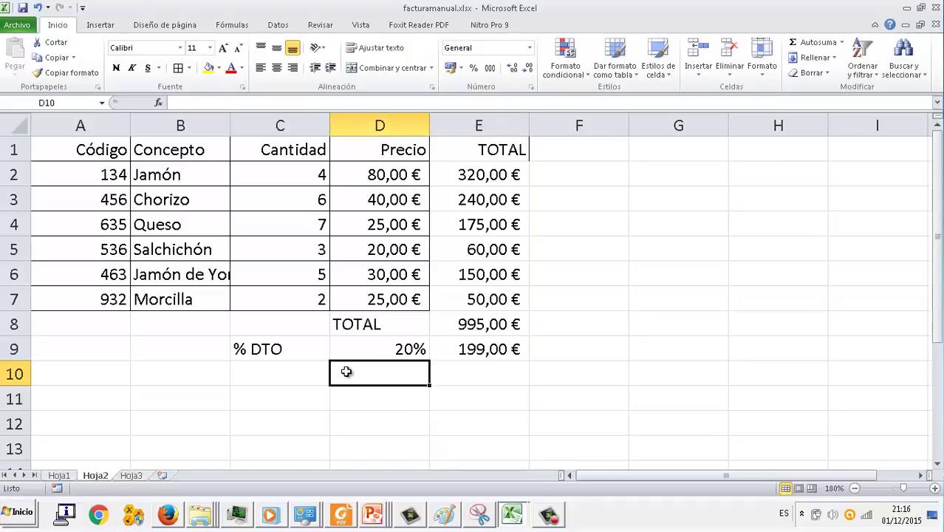
type("BASE")
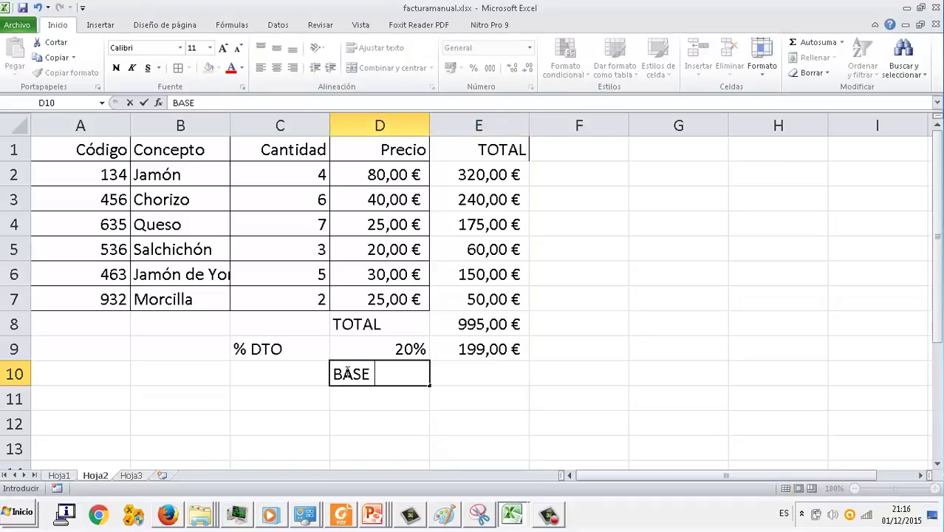
type(" IMPONIBLE")
key("Return")
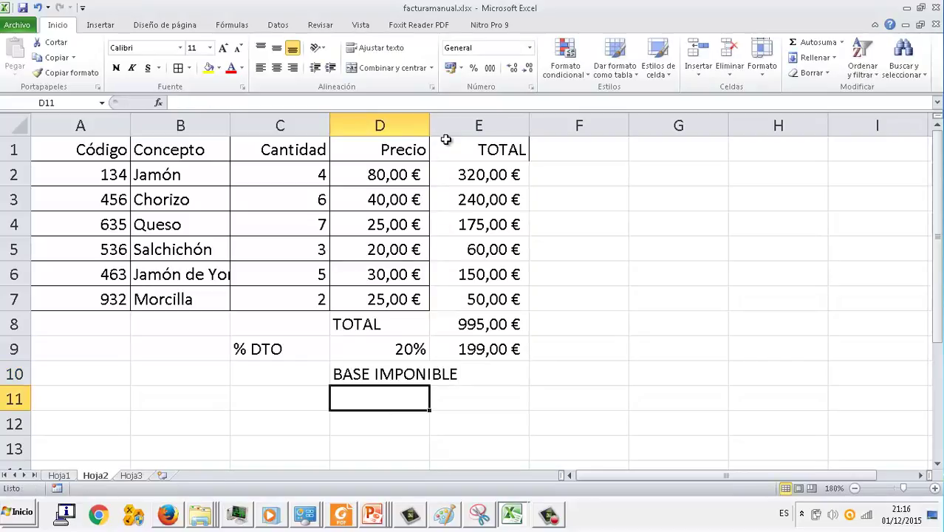
left_click_drag(429, 127, 467, 127)
Enter =E8-E9 in E10 so the taxable base shows 796,00 €.
left_click(507, 383)
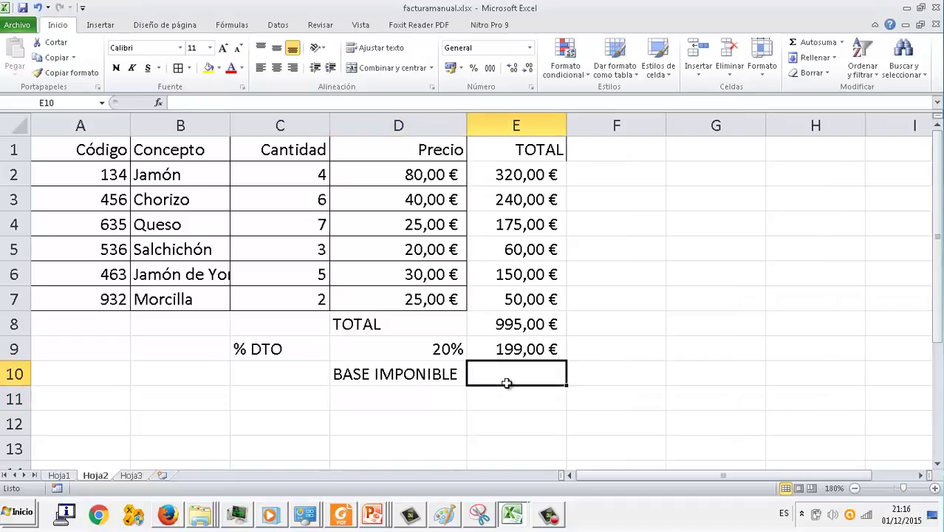
type("=")
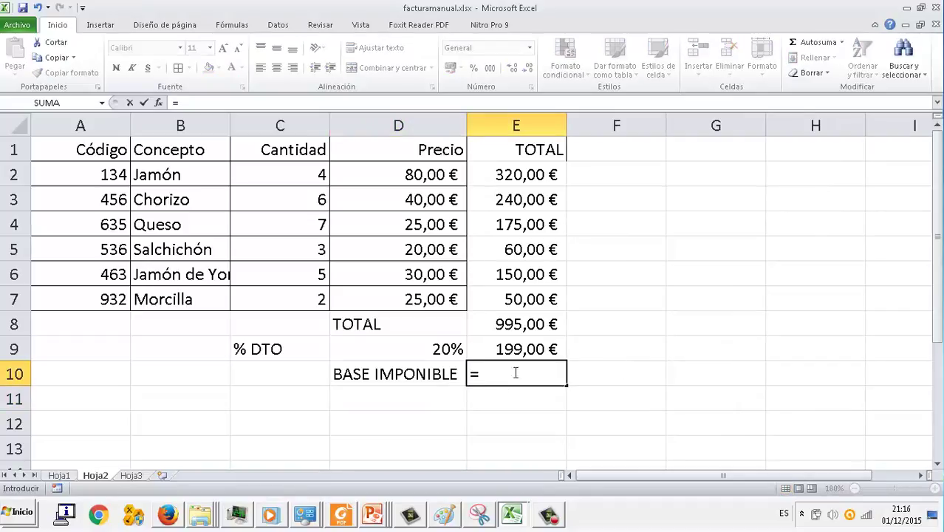
left_click(536, 322)
type("-")
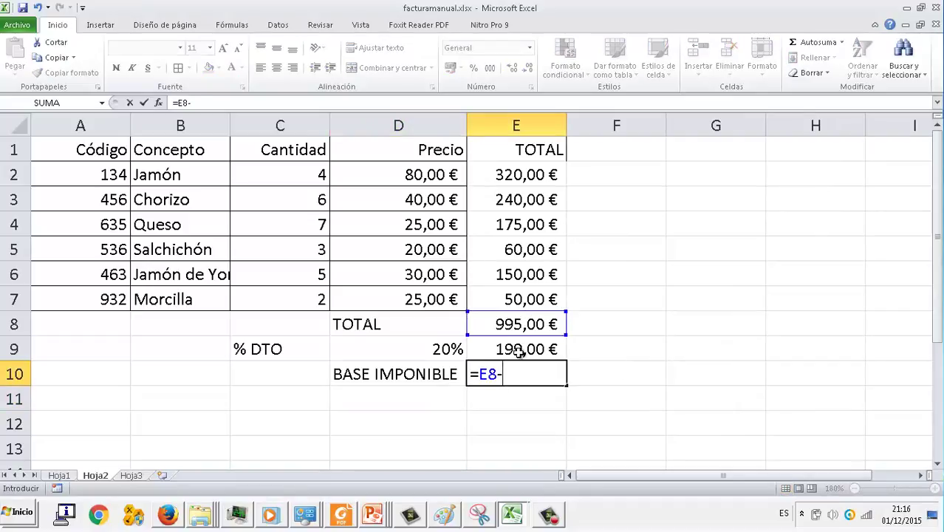
left_click(519, 351)
key("Return")
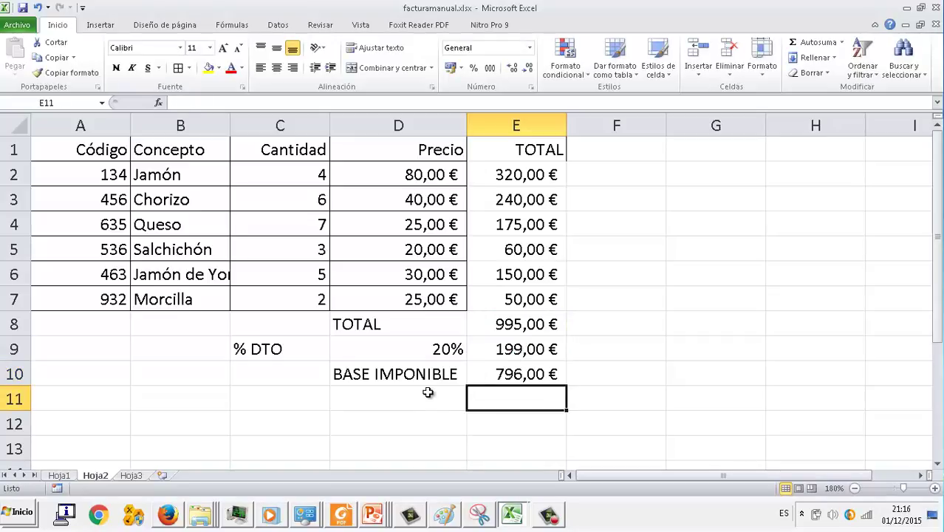
left_click(428, 393)
Add a '% IVA' label in C11 with a 21% rate in D11.
key("Left")
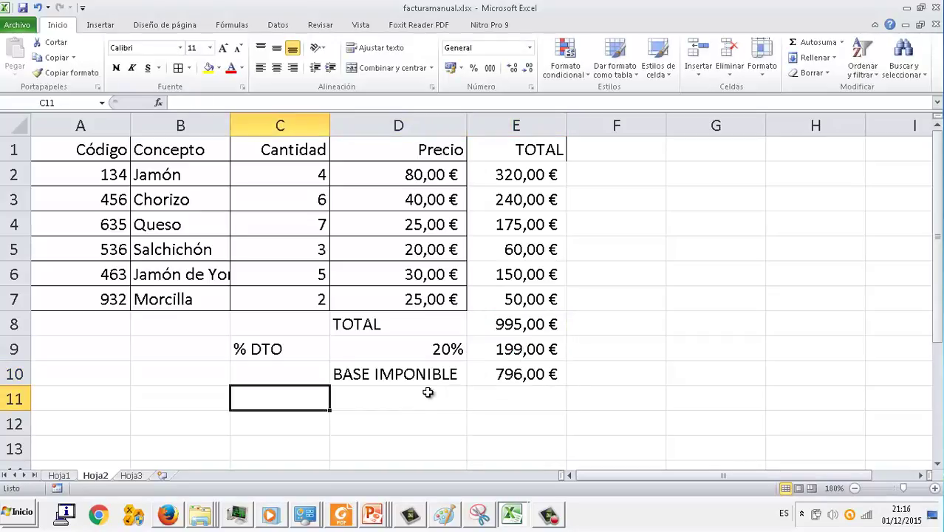
type("% IV")
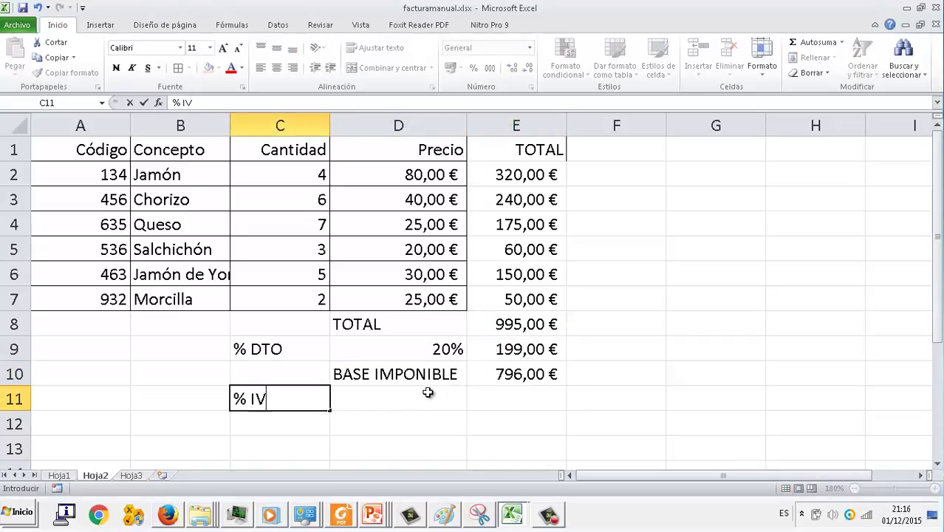
type("A")
key("Tab")
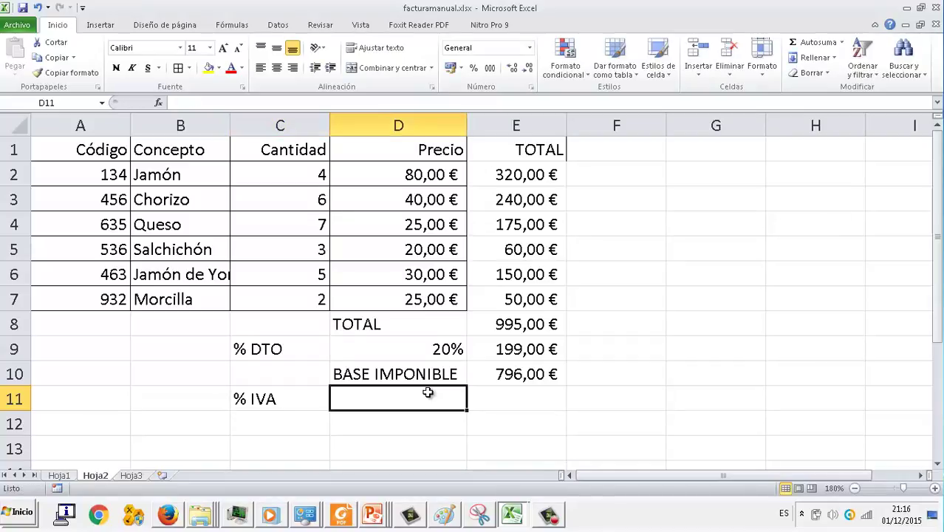
type("21")
key("BackSpace")
key("BackSpace")
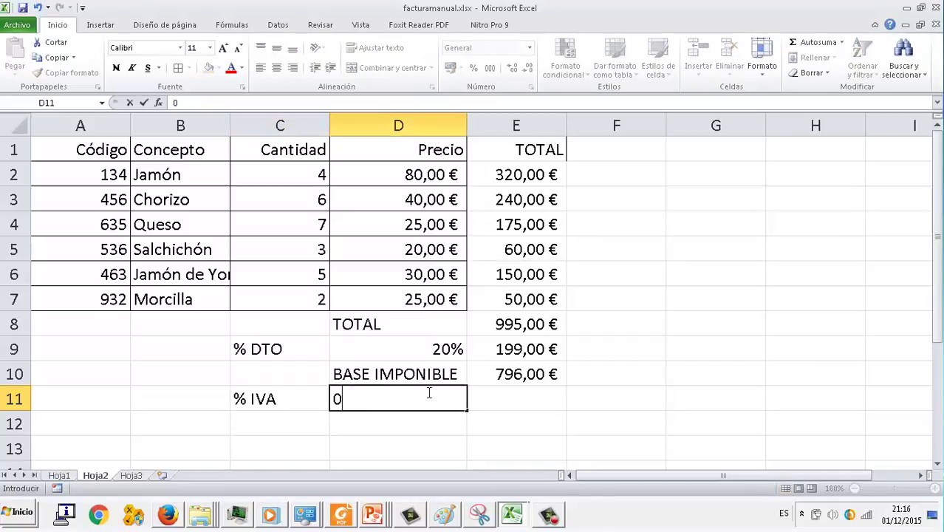
type(",21")
key("Tab")
left_click(428, 393)
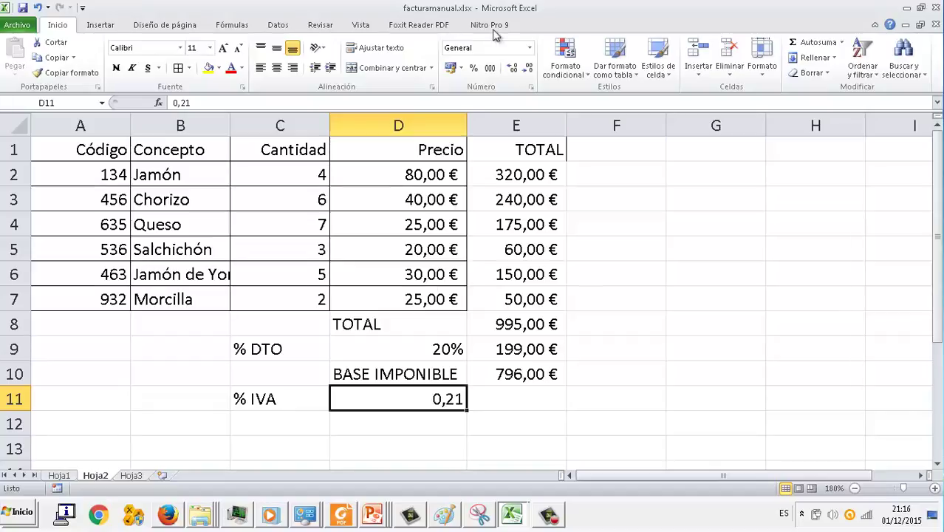
left_click(474, 67)
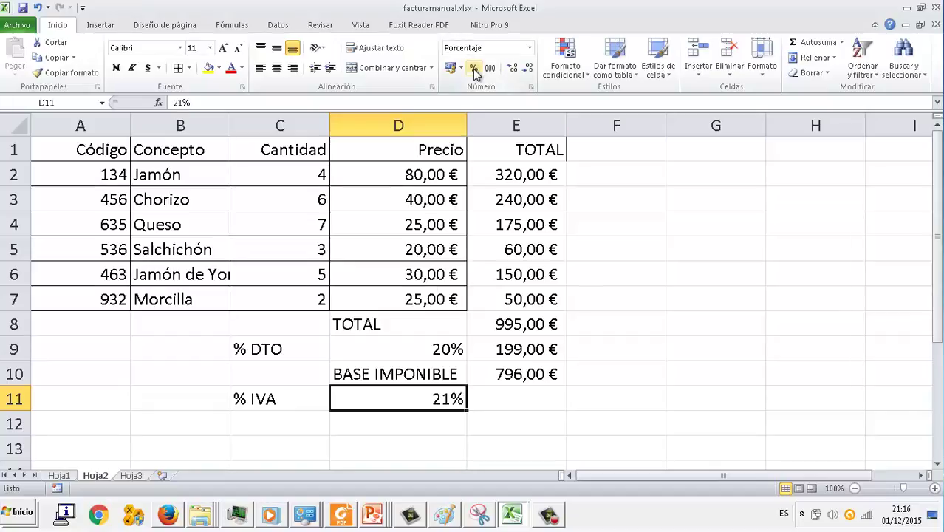
Enter =D11*E10 in E11 to compute the 167,16 € VAT amount.
left_click(532, 406)
type("=")
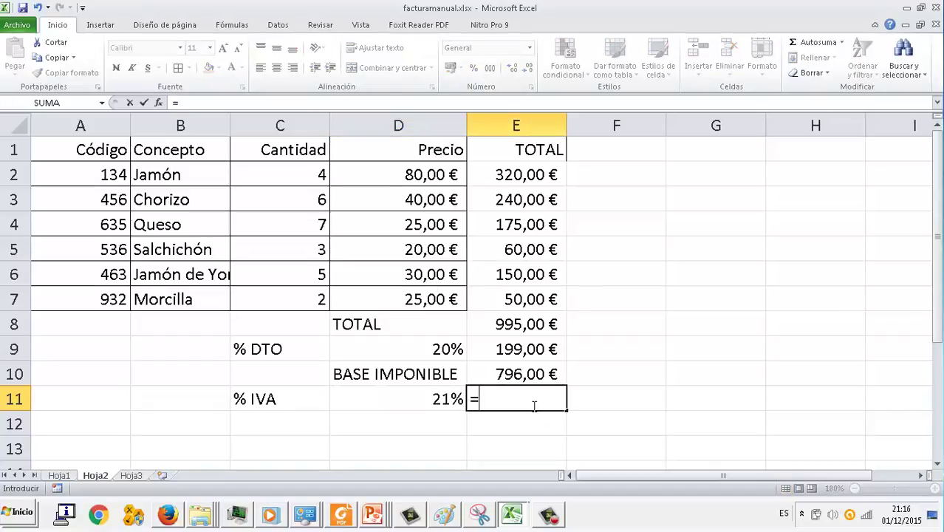
left_click(420, 401)
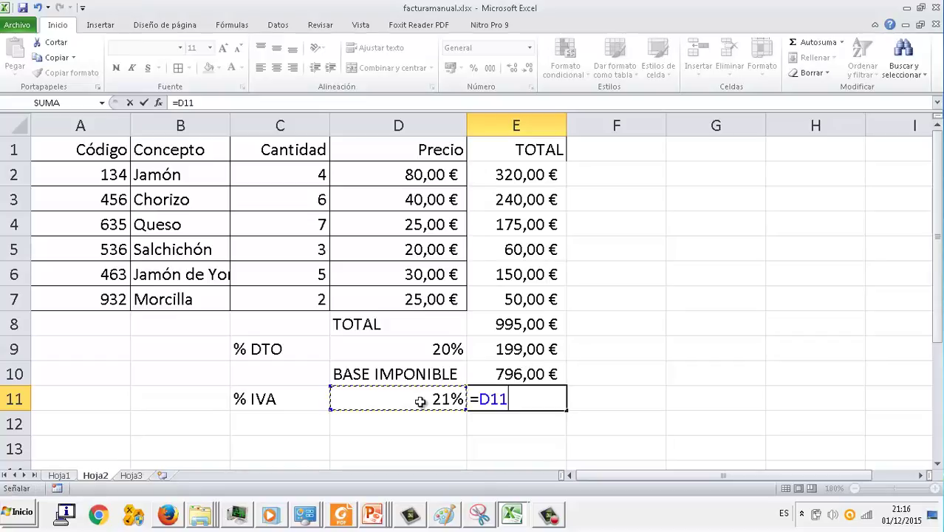
type("*")
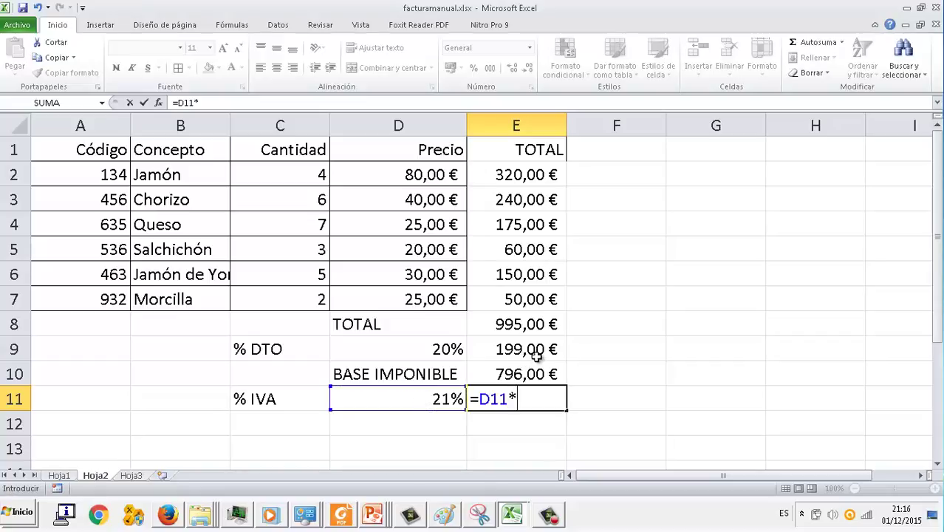
left_click(537, 378)
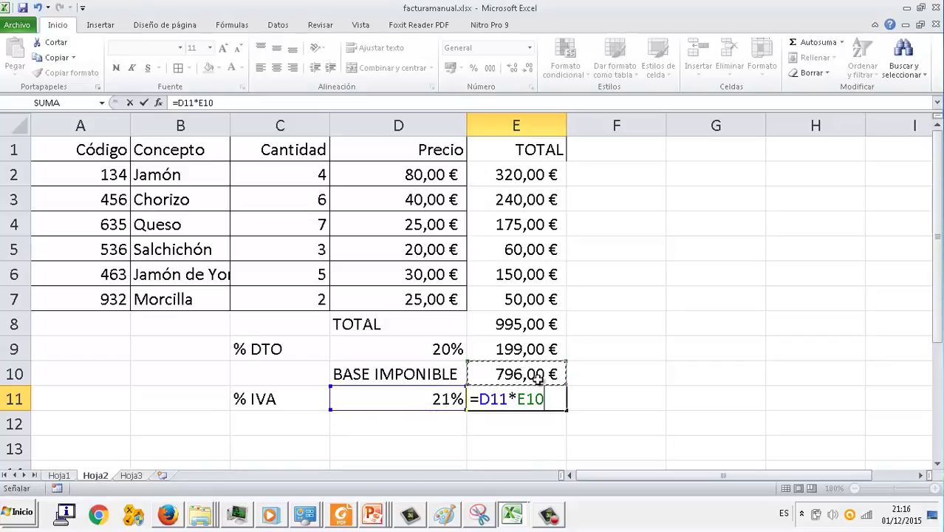
key("Return")
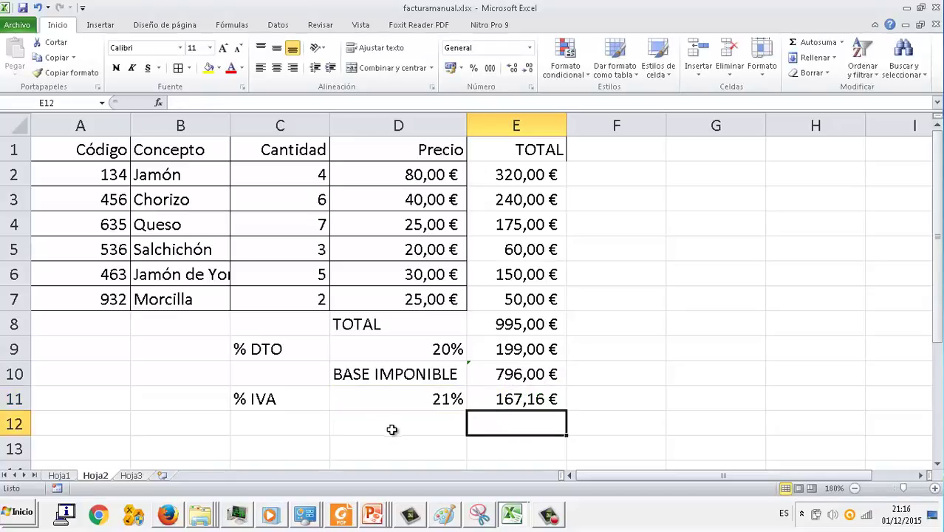
Label D12 'TOTAL FACTURA' and enter =E10+E11 in E12, giving 963,16 €.
left_click(391, 428)
type("TOT")
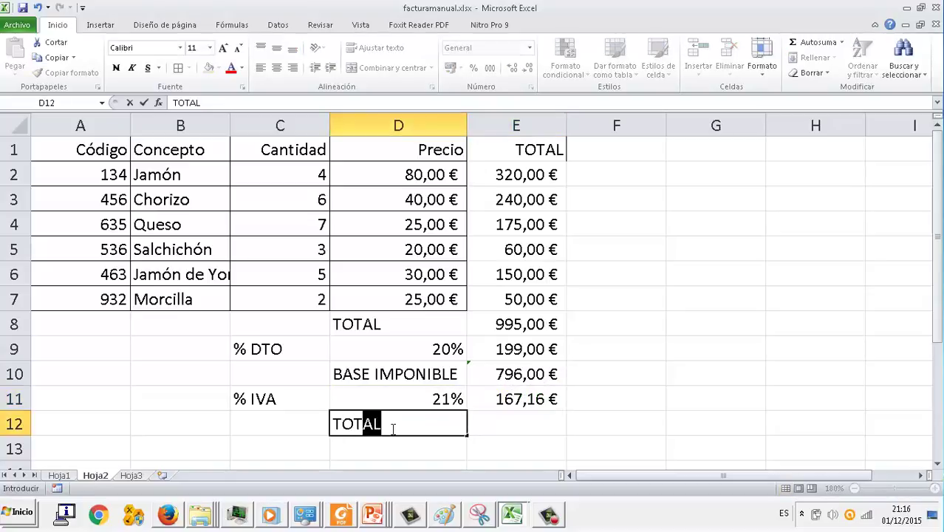
type("AL FACTURA")
left_click(528, 429)
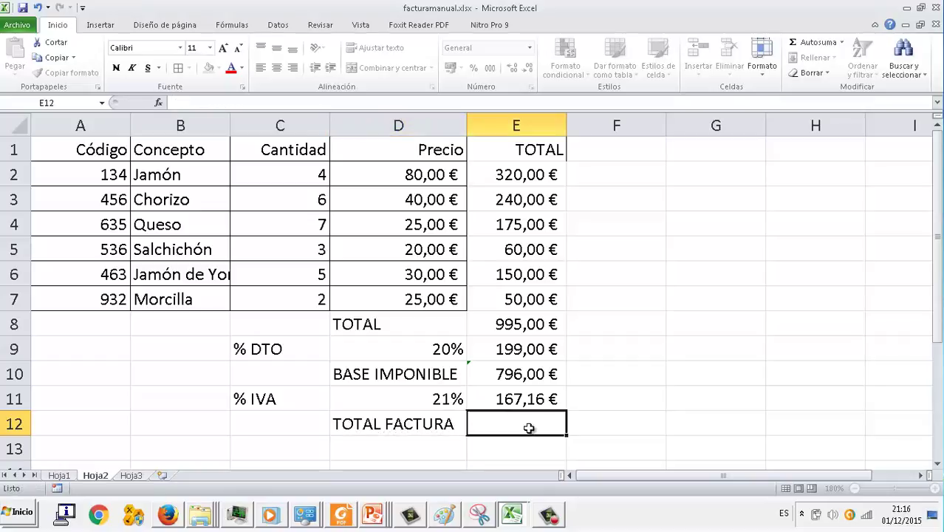
type("=")
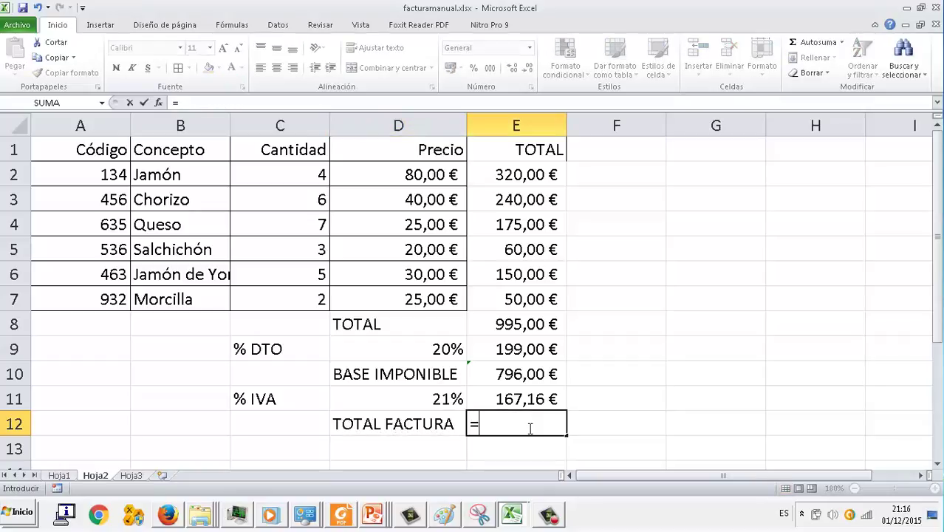
left_click(538, 375)
type("+")
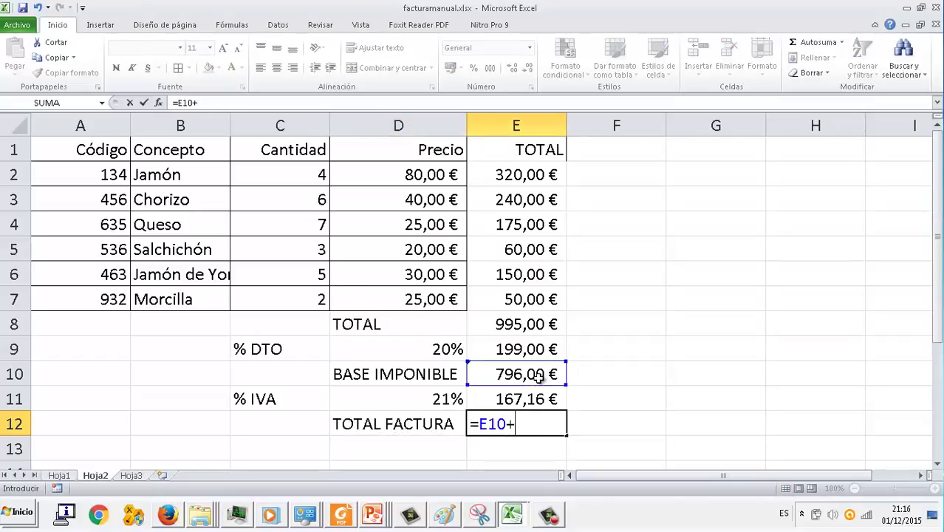
left_click(538, 393)
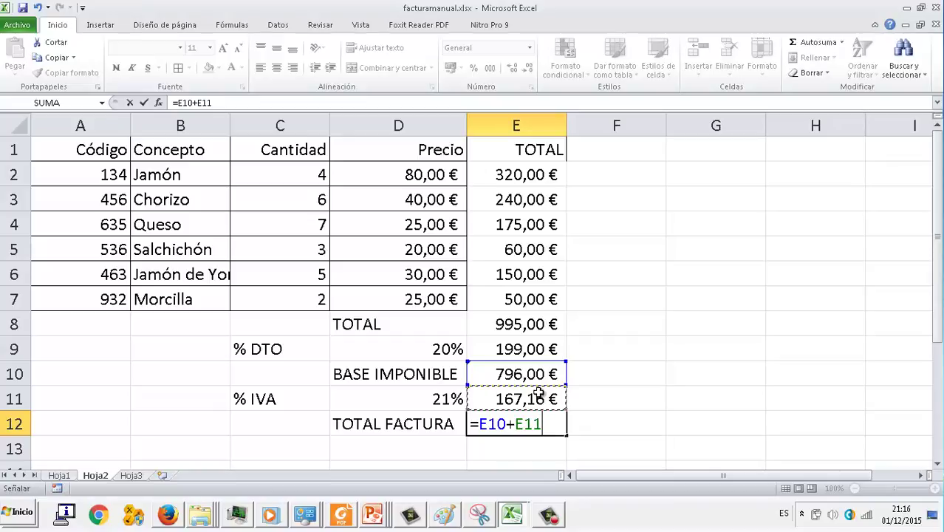
key("Return")
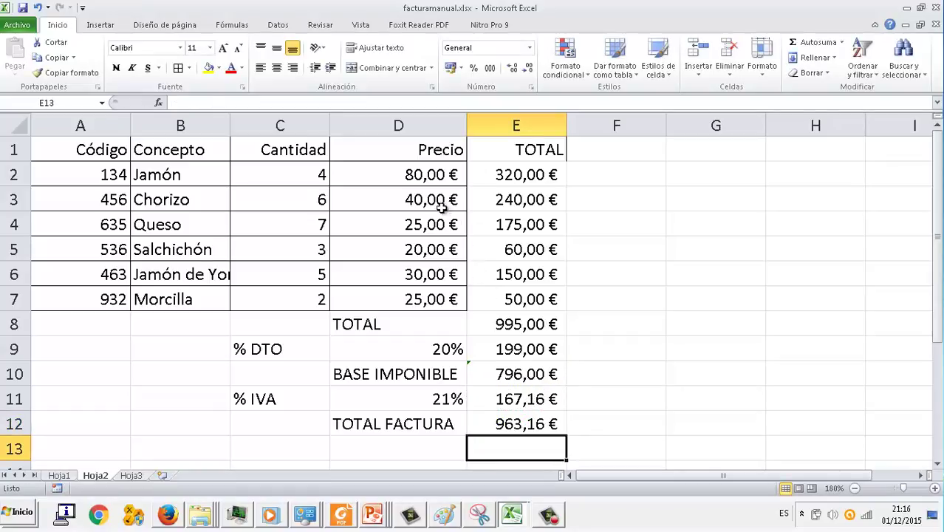
Set the Chorizo quantity in C3 to 5 and the Queso quantity in C4 to 10.
left_click(323, 199)
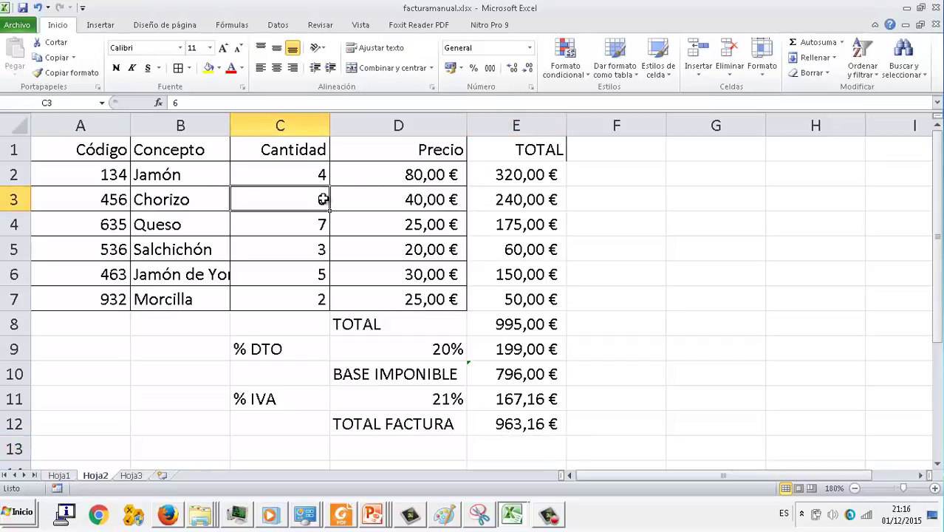
type("5")
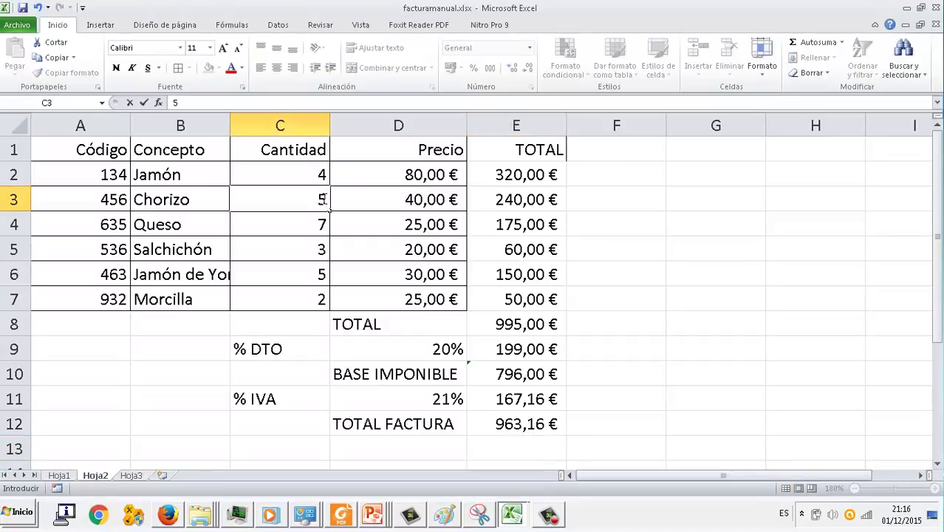
left_click(334, 211)
left_click(312, 232)
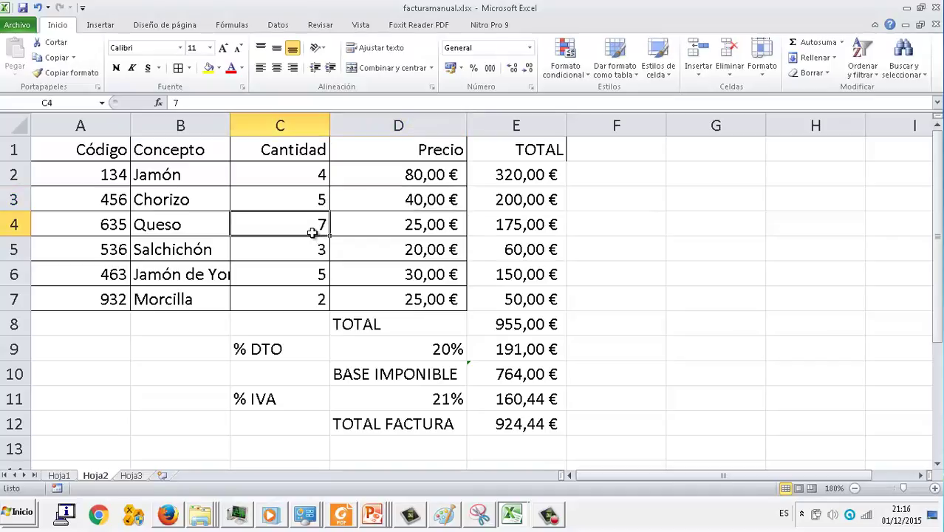
type("10")
key("Tab")
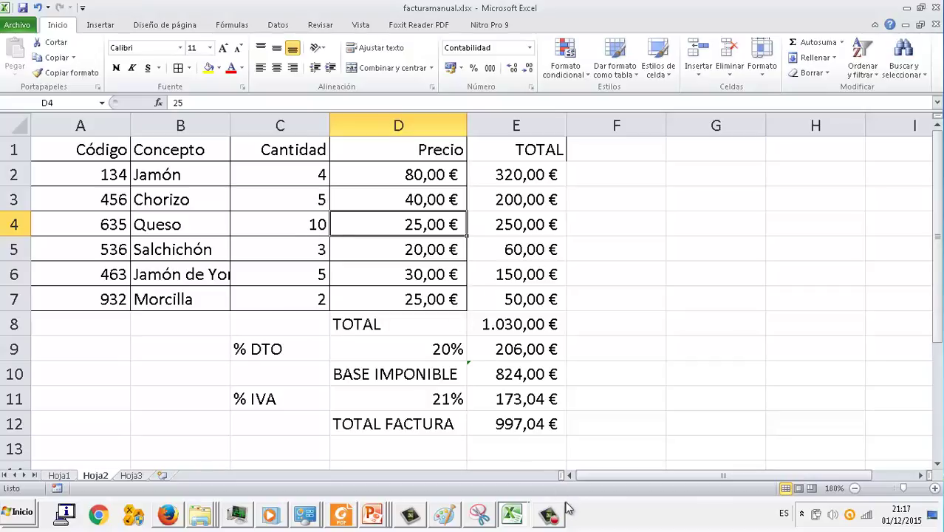
left_click(554, 521)
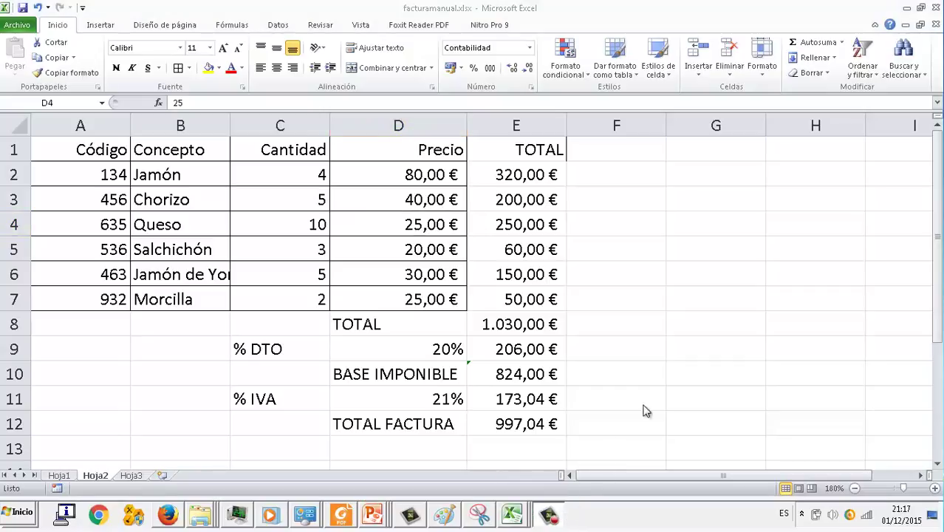